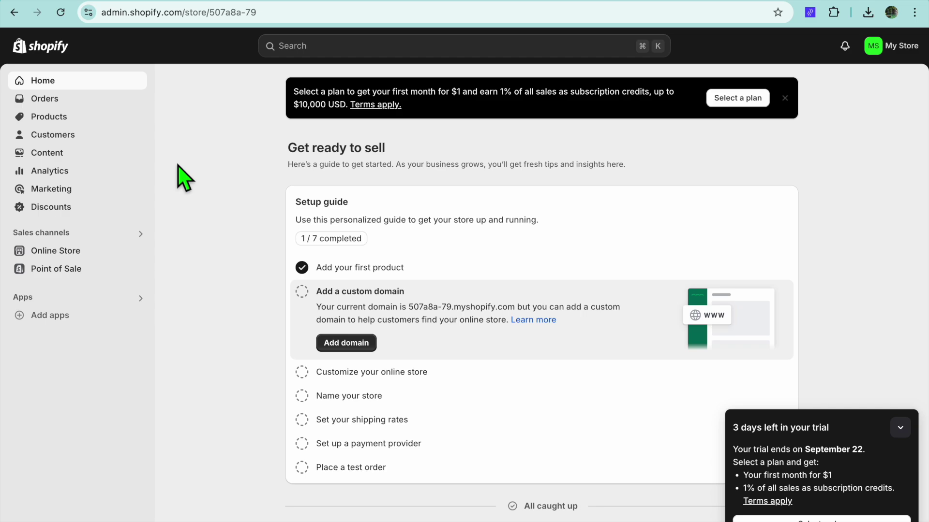
- Open the Online Store themes page, collapse the trial reminder, and open Dawn for editing
left_click(73, 257)
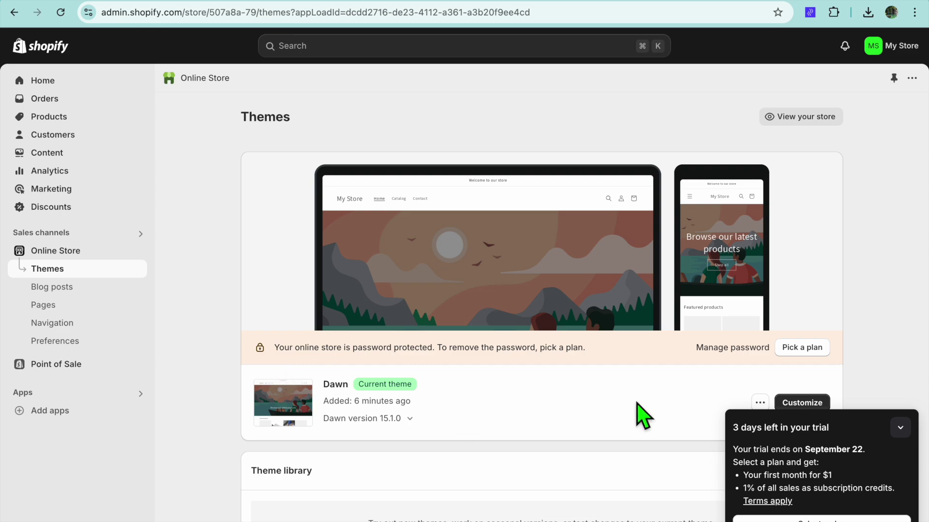
left_click(901, 428)
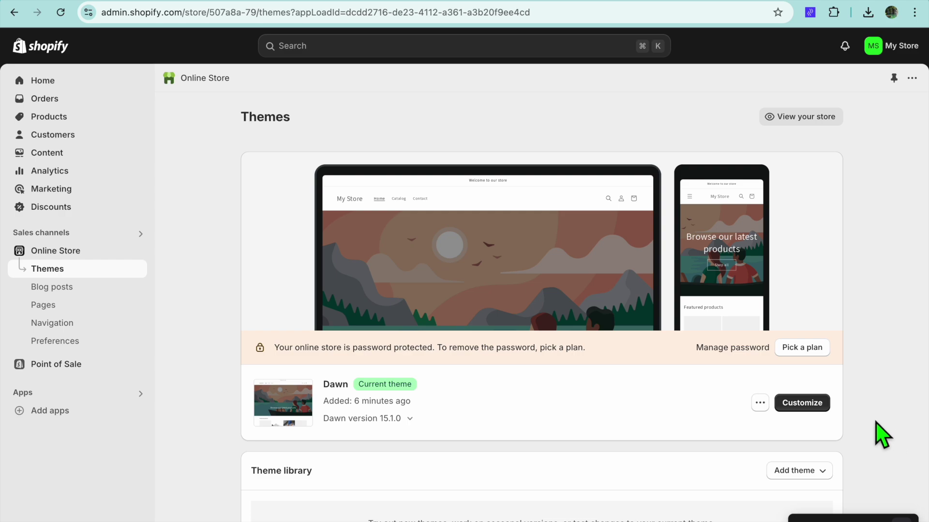
left_click(807, 404)
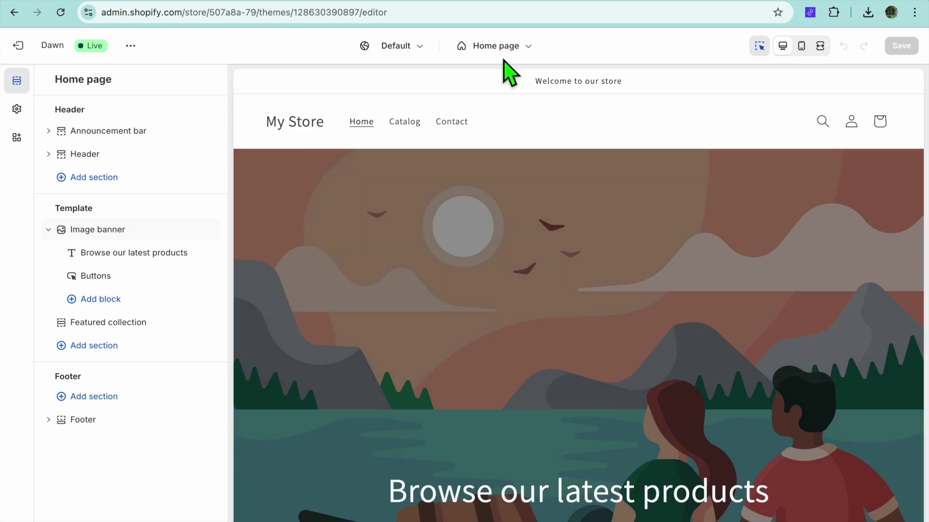
- Switch the template list to Pages and start a new page template
left_click(498, 48)
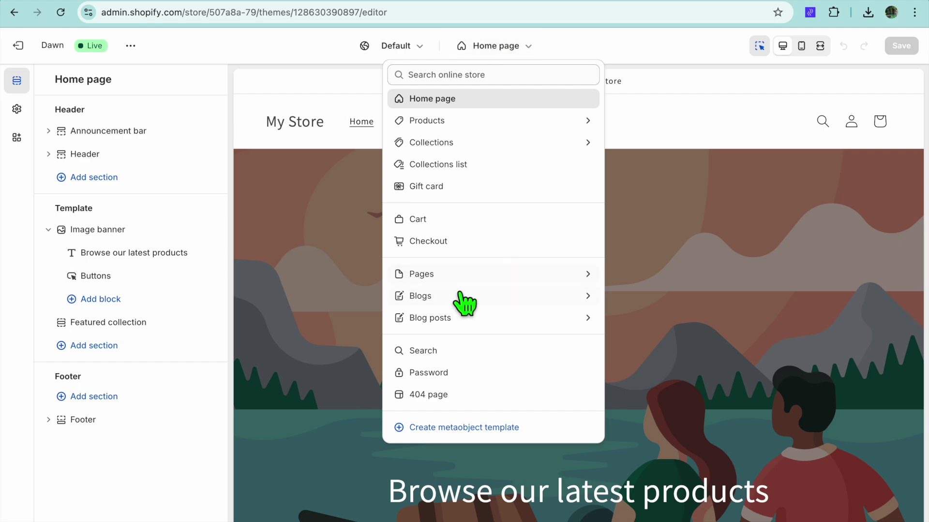
left_click(480, 274)
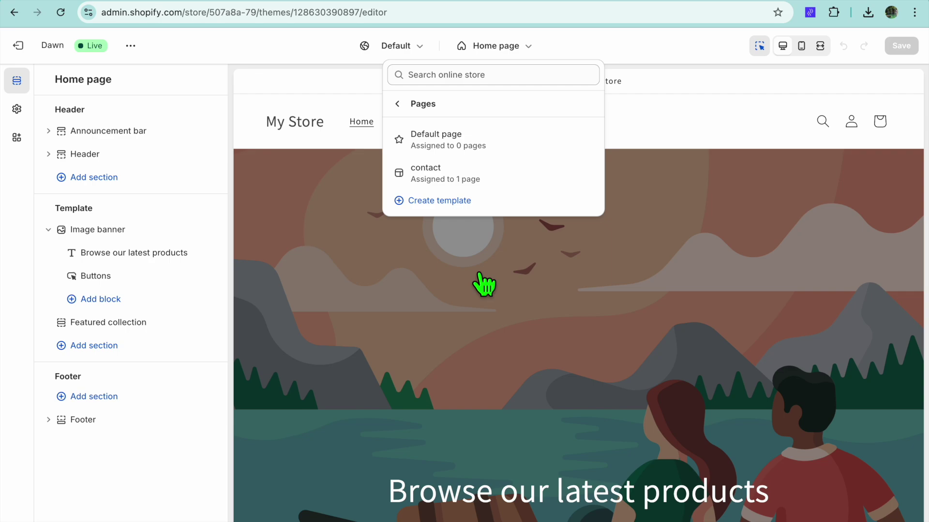
left_click(464, 201)
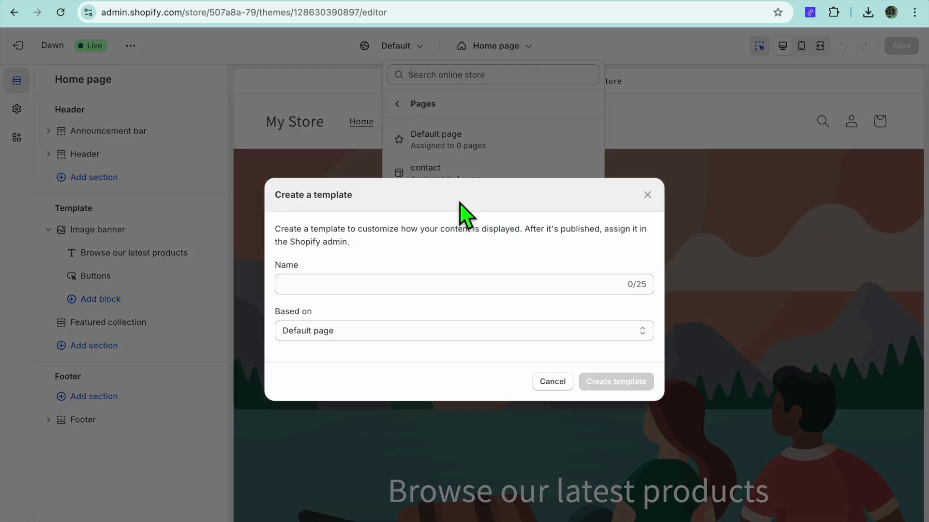
- Create a new page template named 'WOMEN SNEAKERS'
left_click(370, 292)
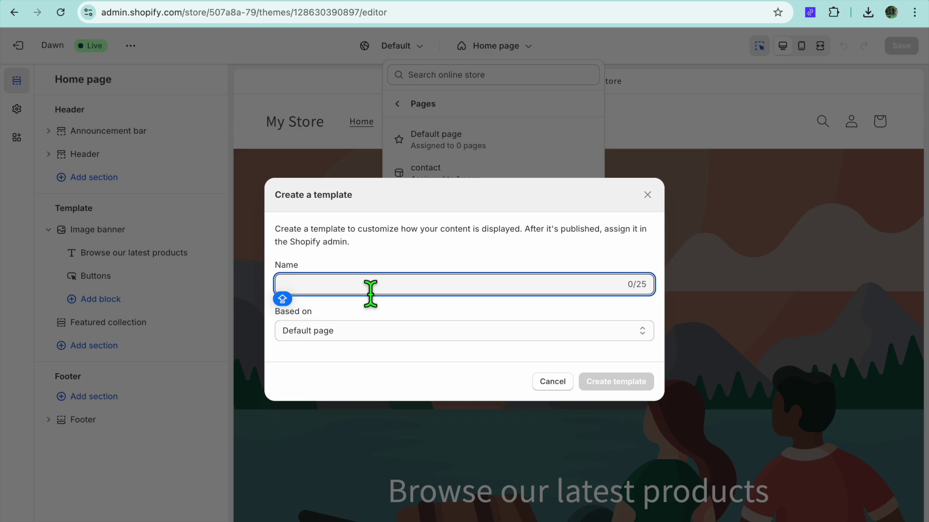
type("WOMEN")
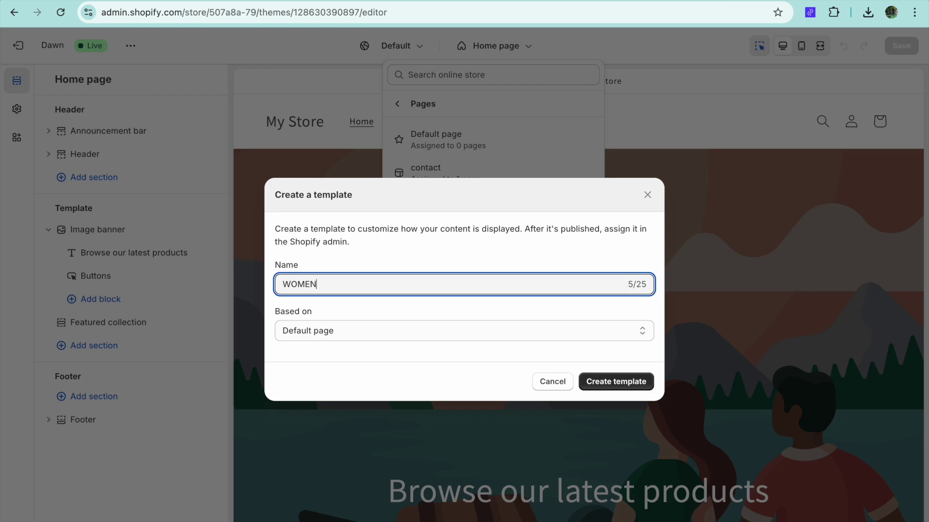
type(" SNEAKERS")
left_click(605, 383)
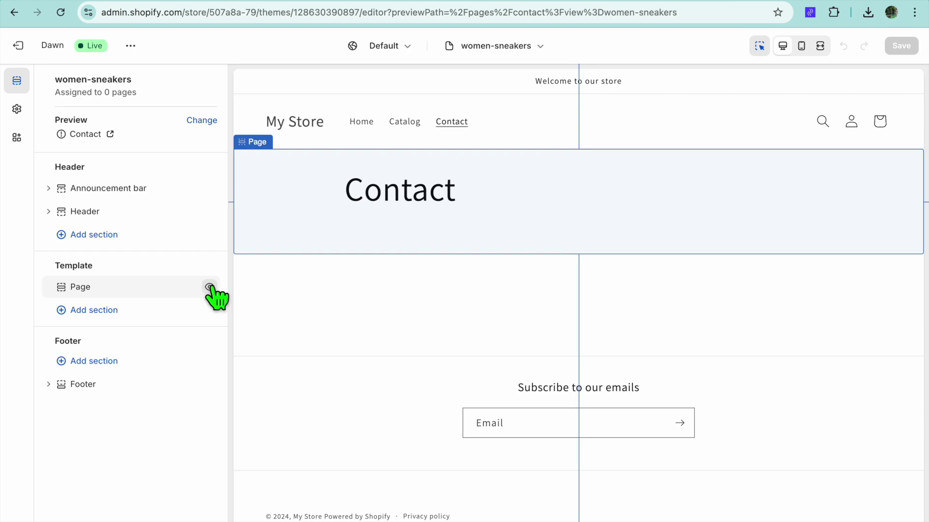
- Hide the Page section, check the Header options, then add a Featured collection section
left_click(209, 288)
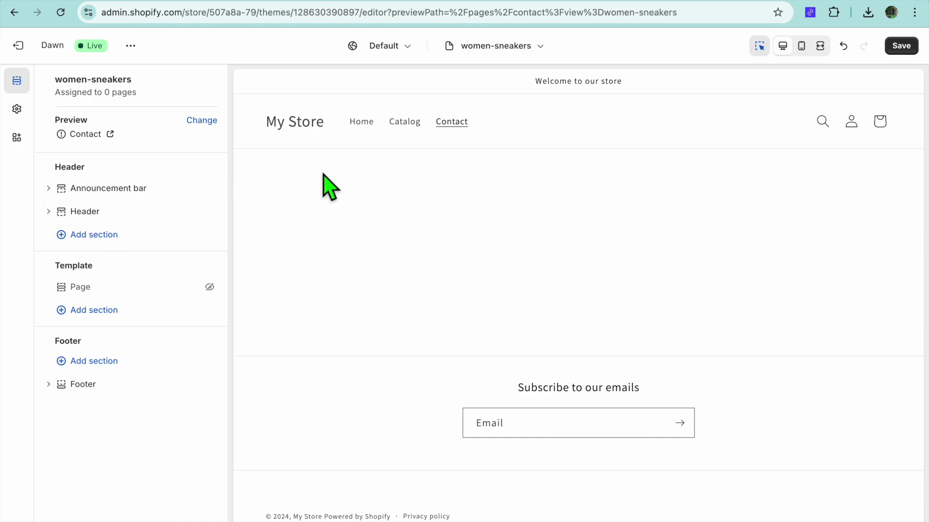
left_click(108, 239)
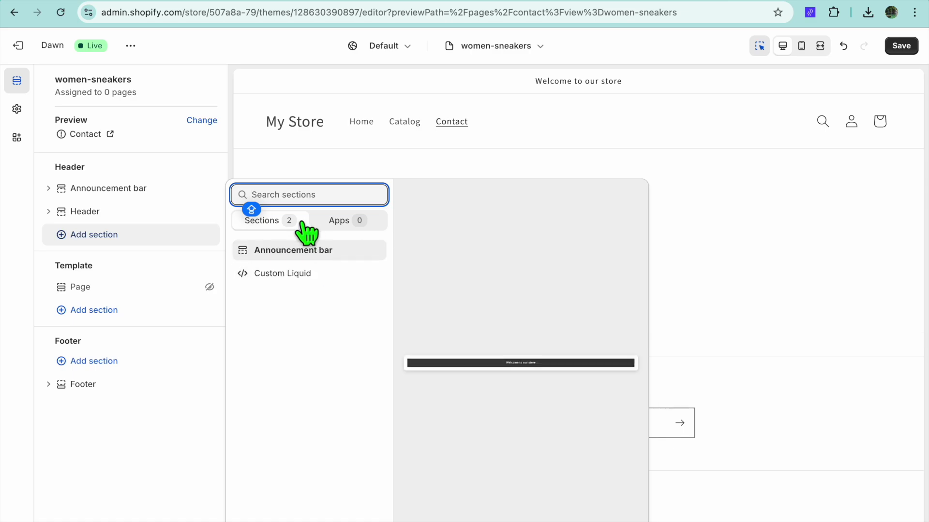
left_click(322, 159)
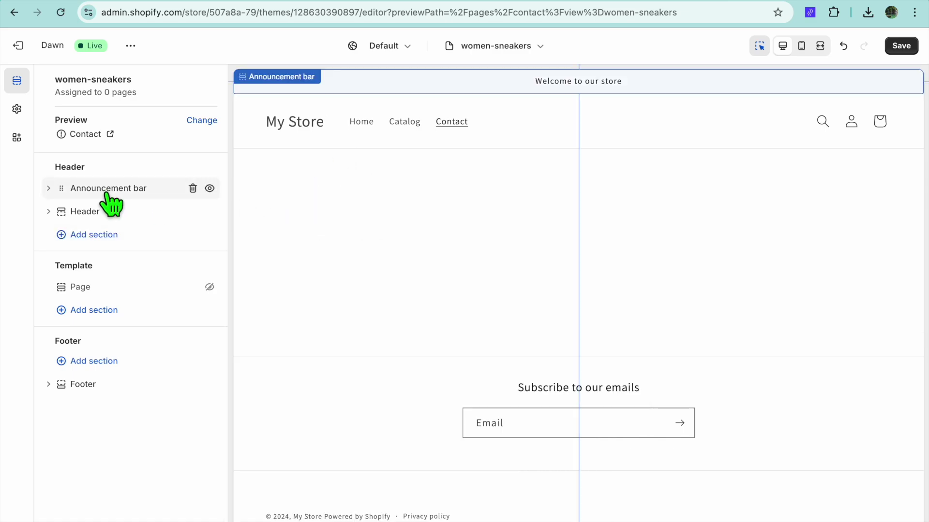
left_click(87, 213)
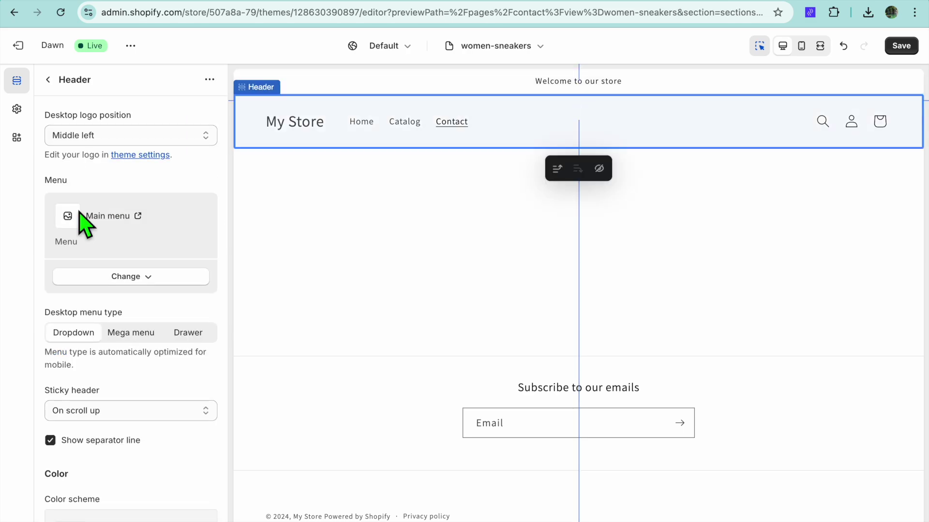
left_click(48, 80)
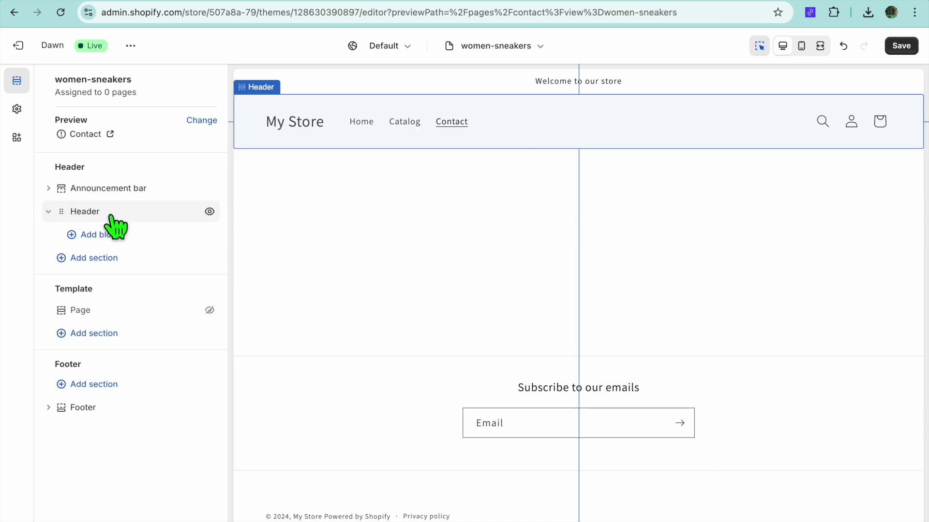
left_click(103, 337)
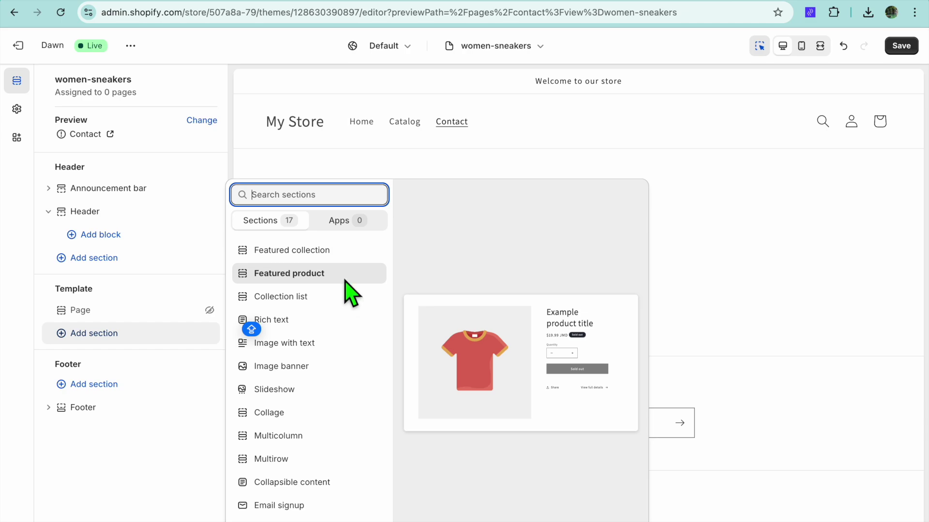
left_click(298, 251)
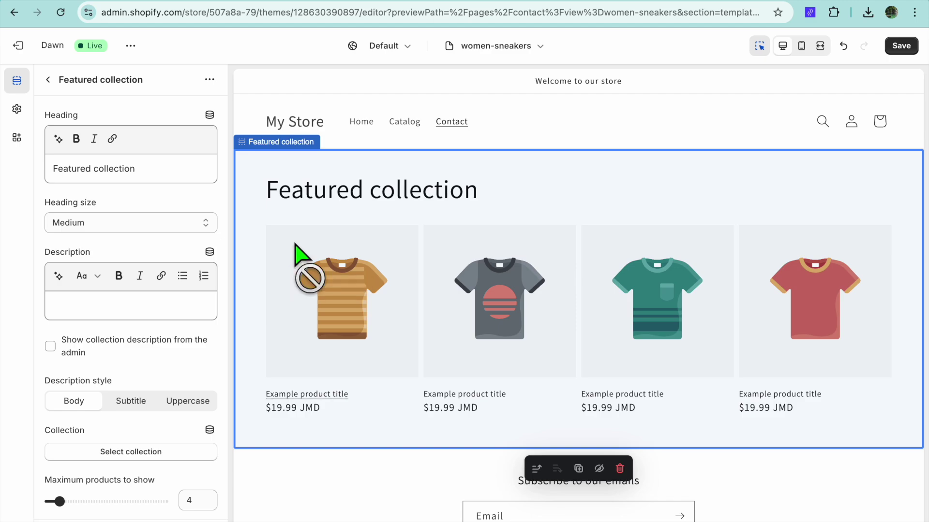
- Change the Featured collection heading to 'WOMEN SNEAKERS COLLECTION'
left_click(94, 180)
left_click_drag(137, 170, 53, 185)
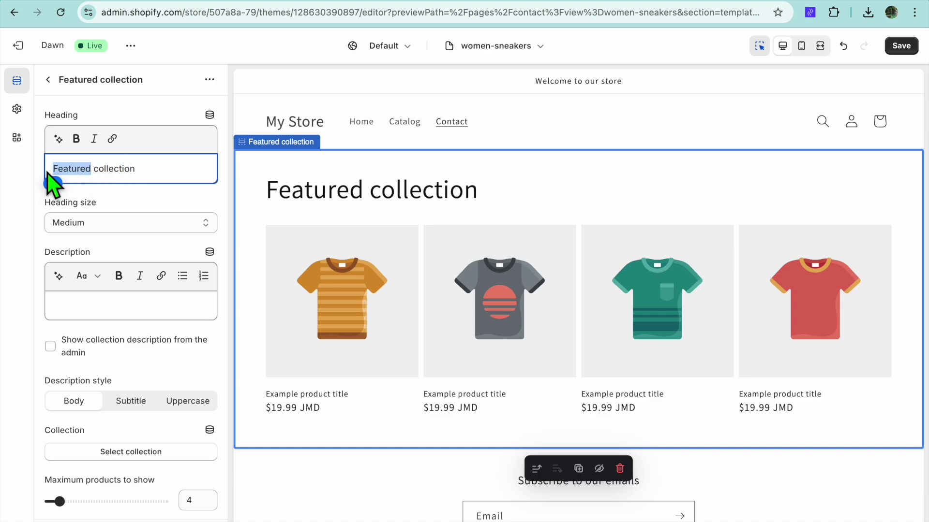
type("WOMEN")
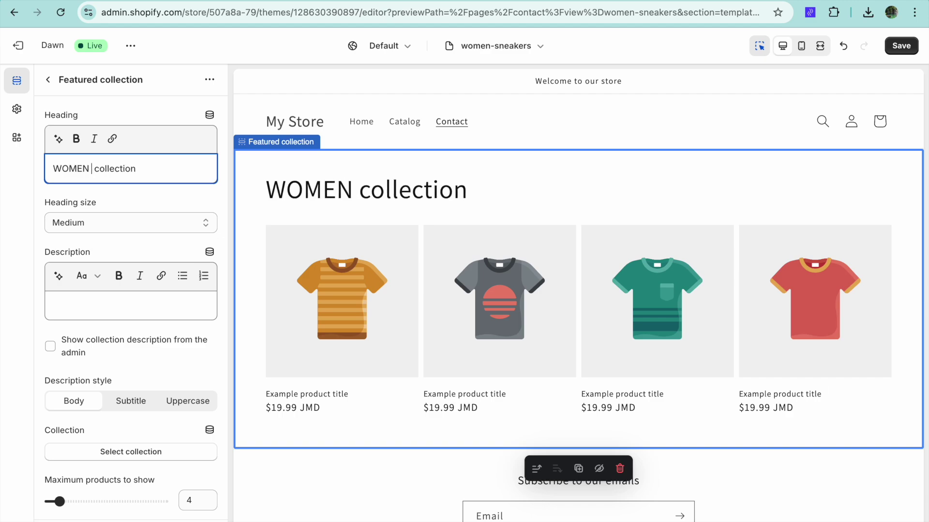
type(" SNEAKERS")
left_click_drag(187, 170, 145, 170)
type("COLLECTION")
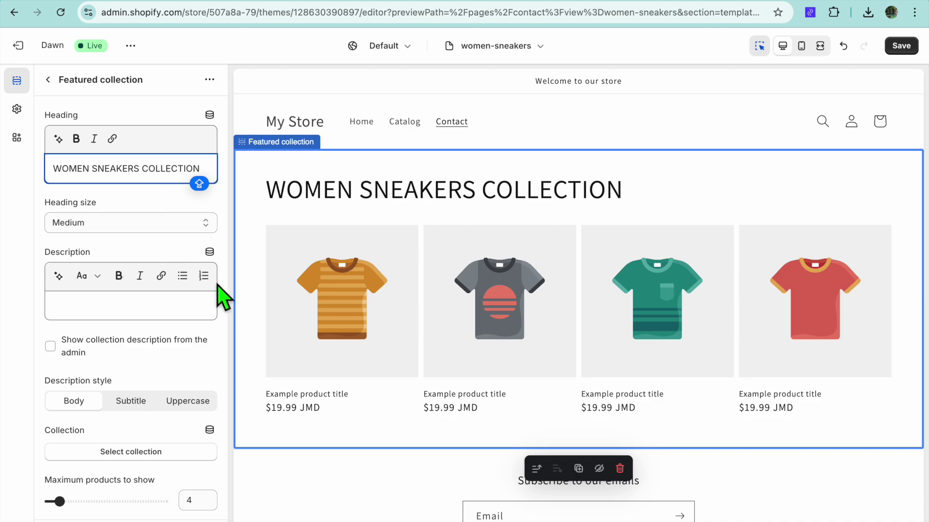
scroll(224, 298, "down", 5)
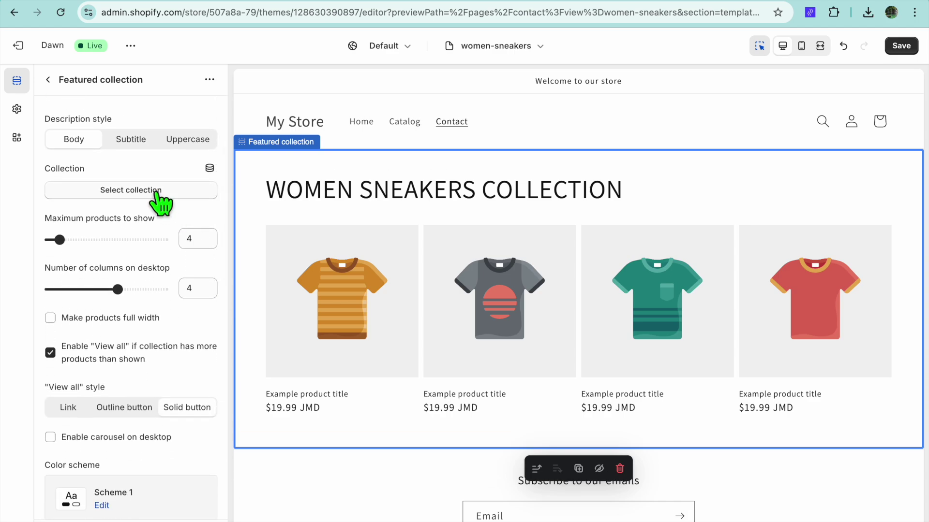
left_click(148, 192)
- Start a new collection titled 'WOMEN SNEAKERS'
left_click(147, 193)
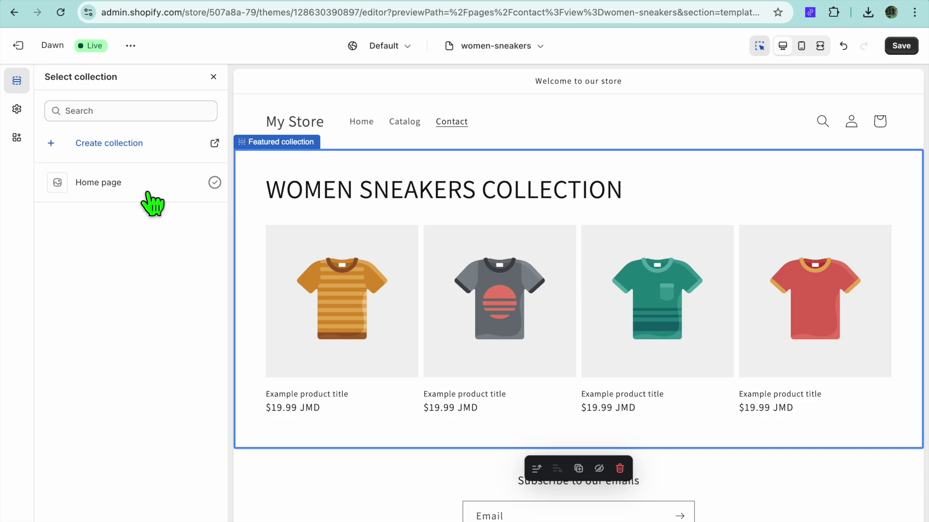
left_click(111, 144)
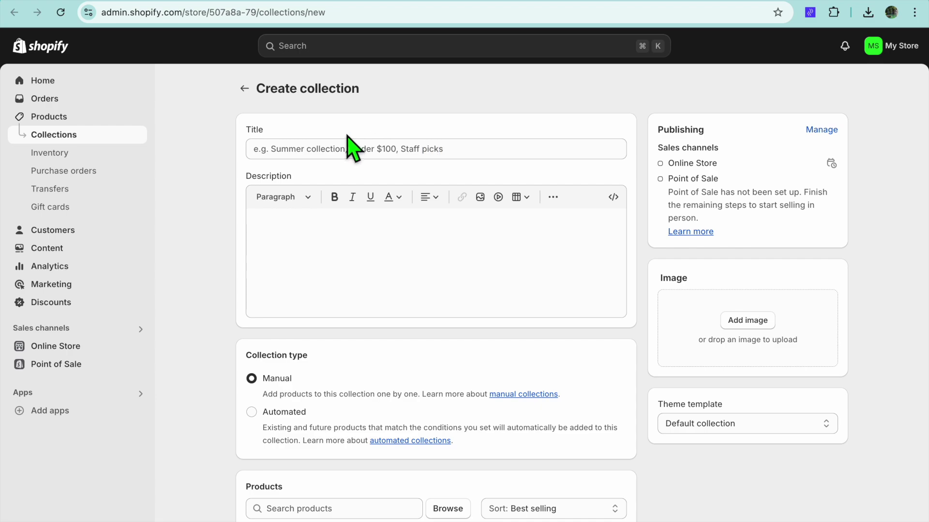
left_click(342, 151)
type("W")
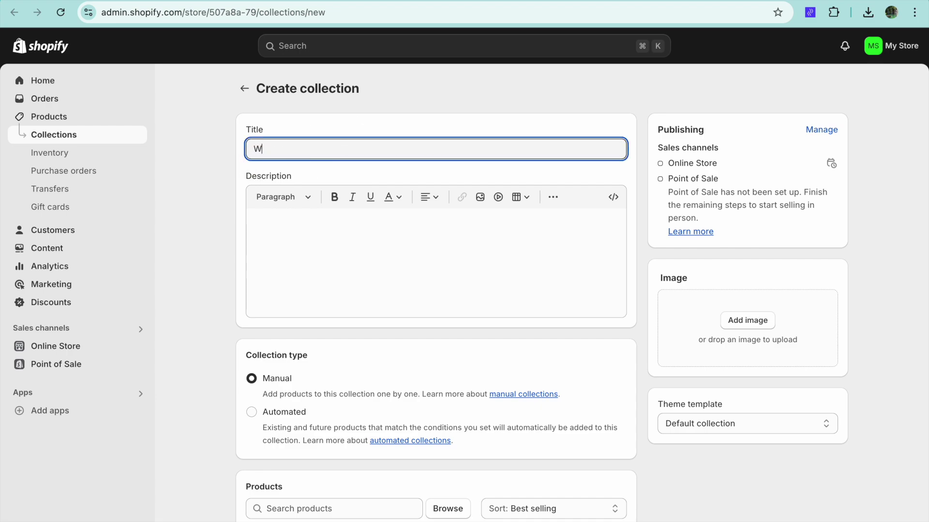
type("OMEN SNEAKERS")
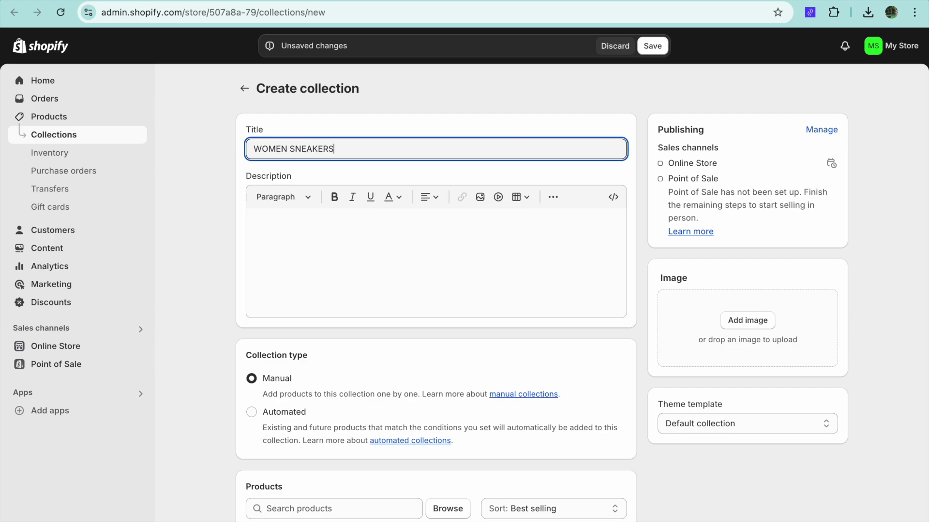
scroll(339, 313, "down", 3)
scroll(339, 313, "down", 1)
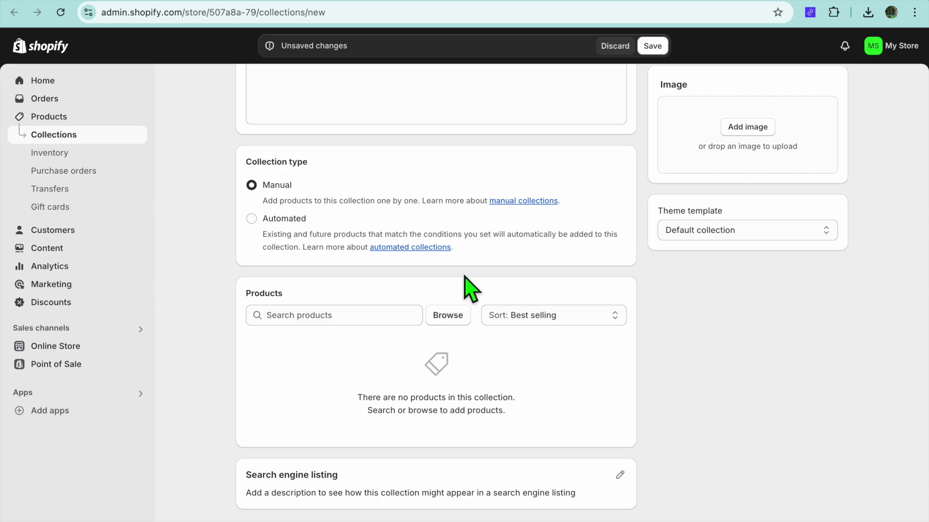
- Add WOMEN SNEAKER #1 and WOMEN SNEAKERS #2 to the collection and save it
left_click(451, 316)
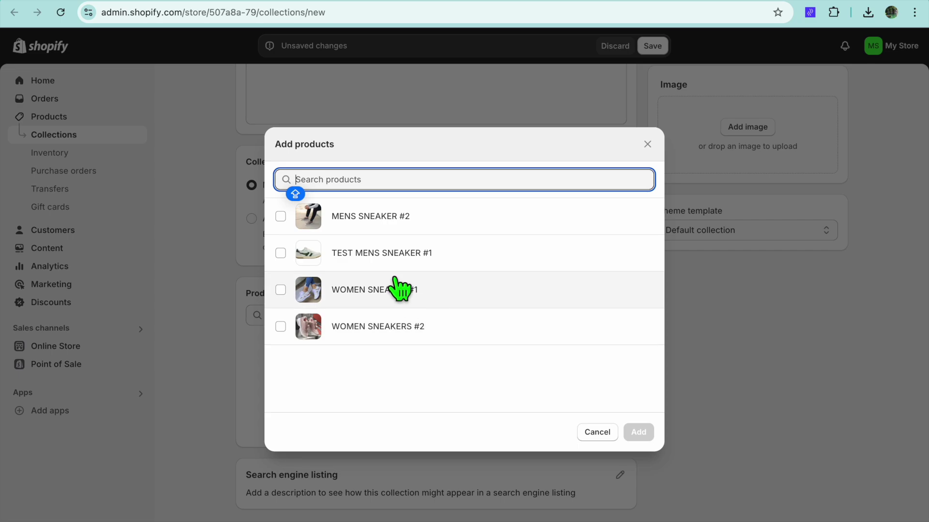
left_click(281, 290)
left_click(282, 327)
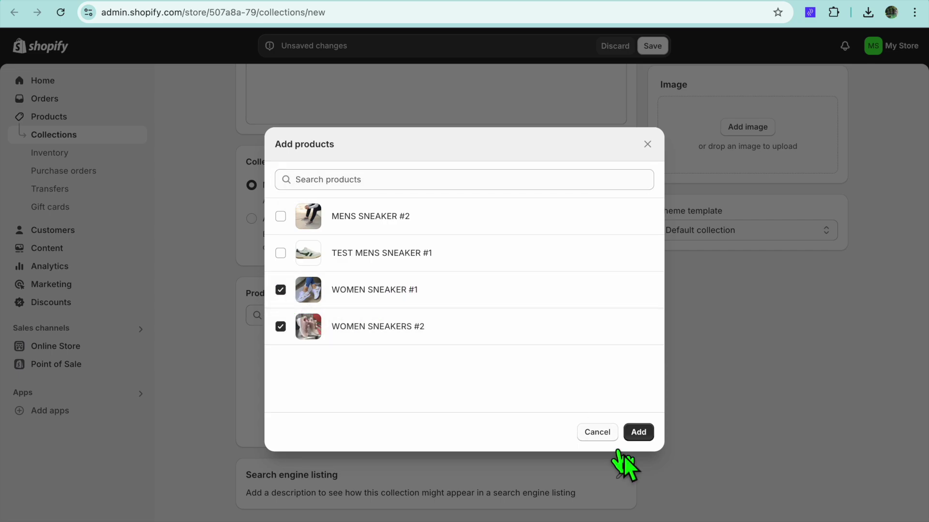
left_click(638, 433)
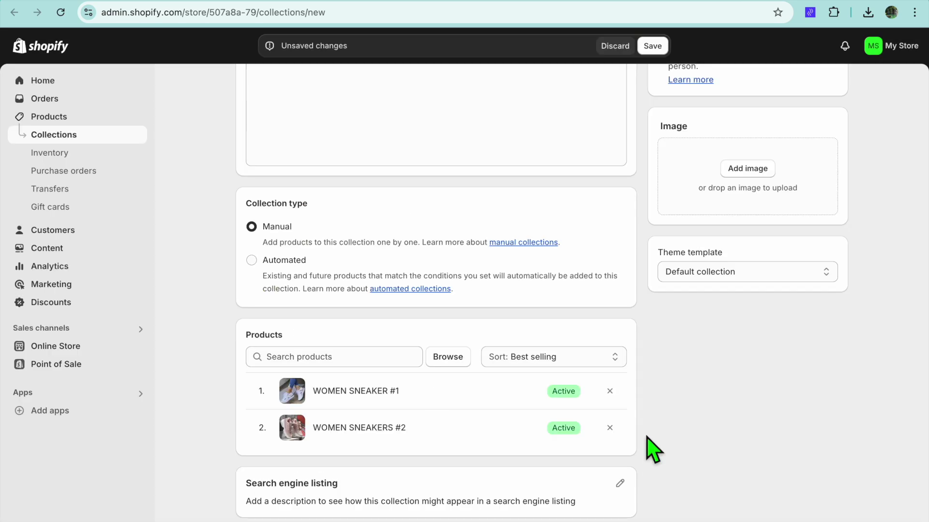
left_click(653, 45)
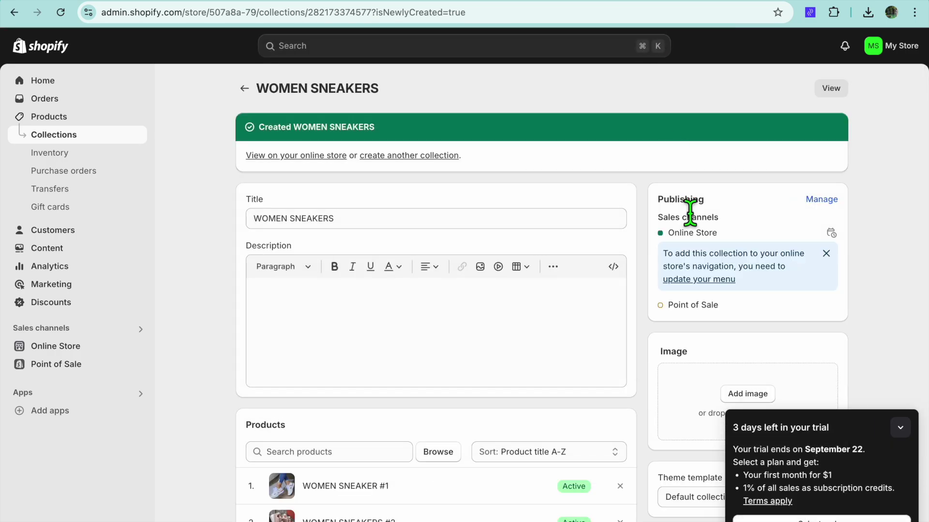
left_click(723, 4)
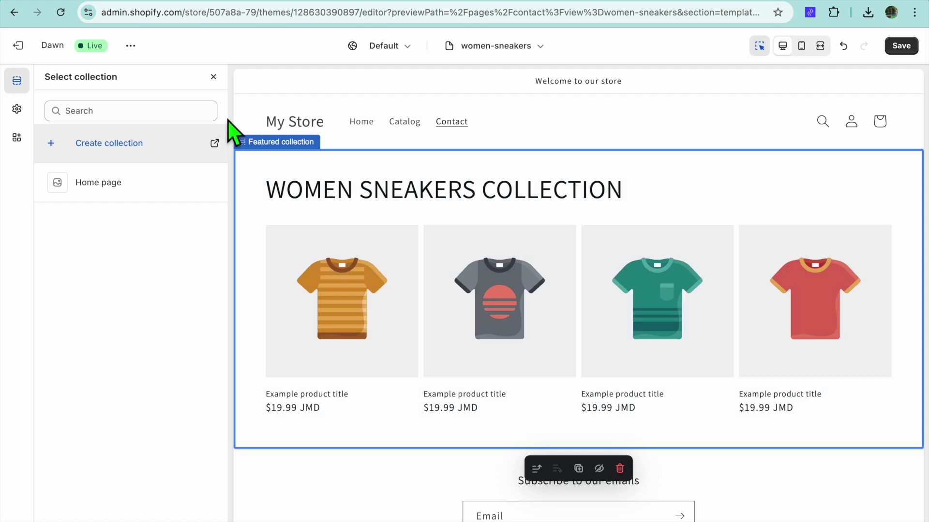
- Close and reopen the collection list, then reload the theme editor page
left_click(214, 77)
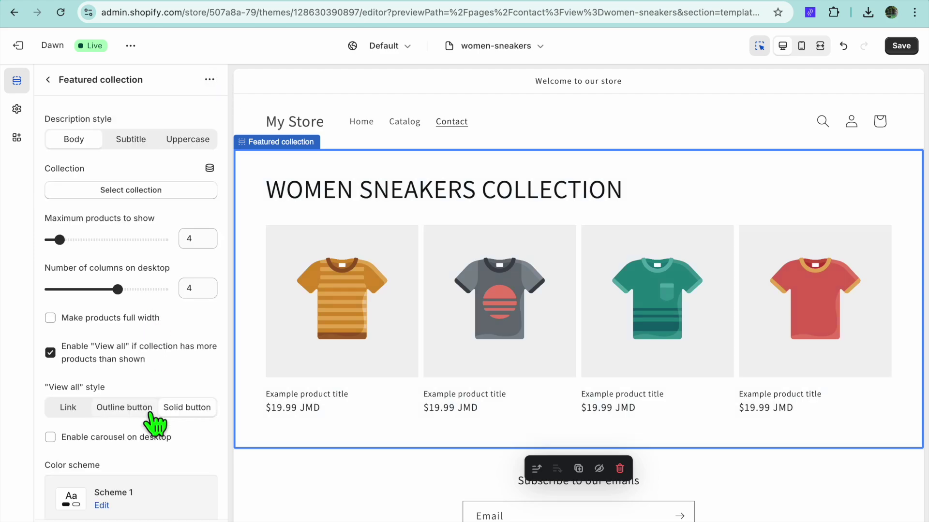
left_click(132, 191)
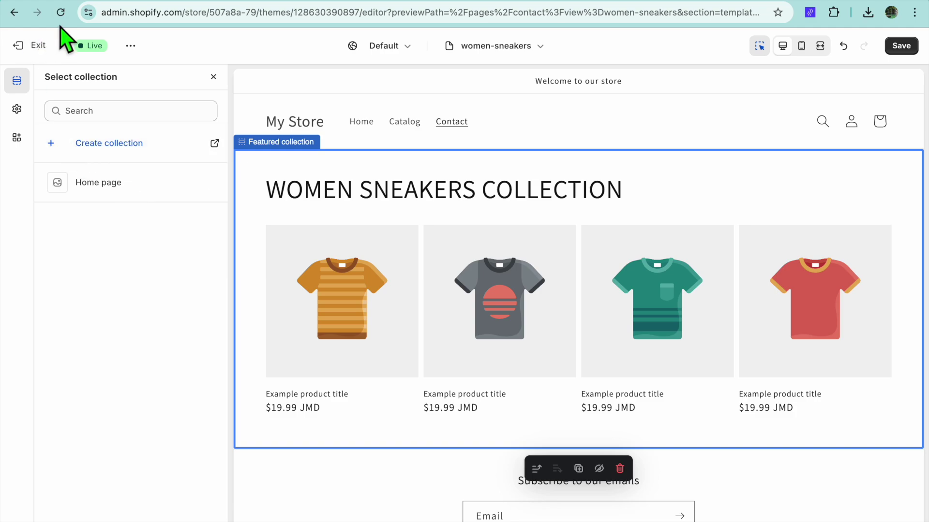
left_click(61, 13)
left_click(503, 198)
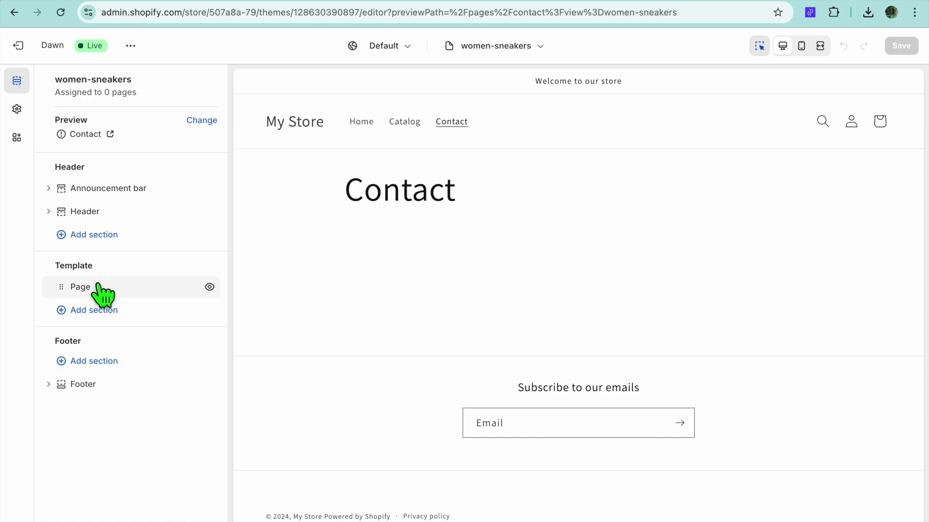
- Hide the Page section, add a Featured collection, and retype its heading as 'WOMEN SNEAKER COLLECTION'
left_click(210, 287)
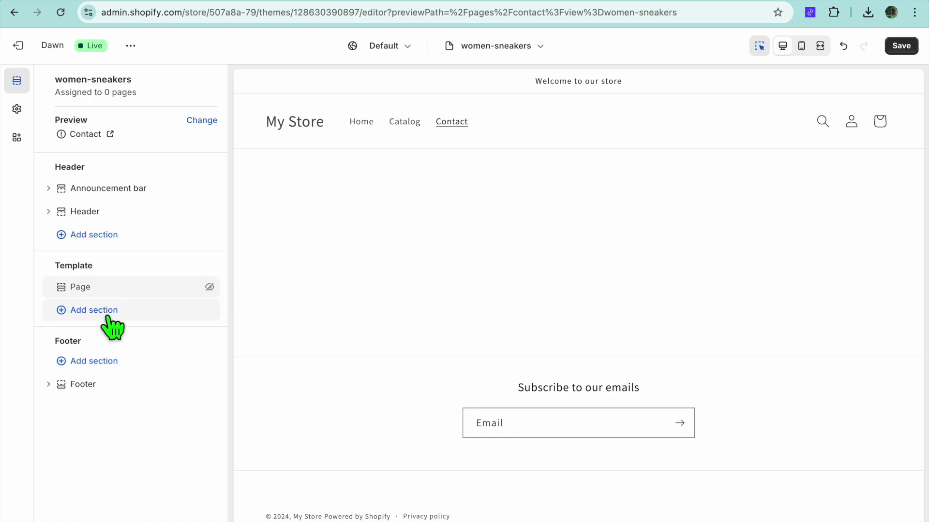
left_click(110, 323)
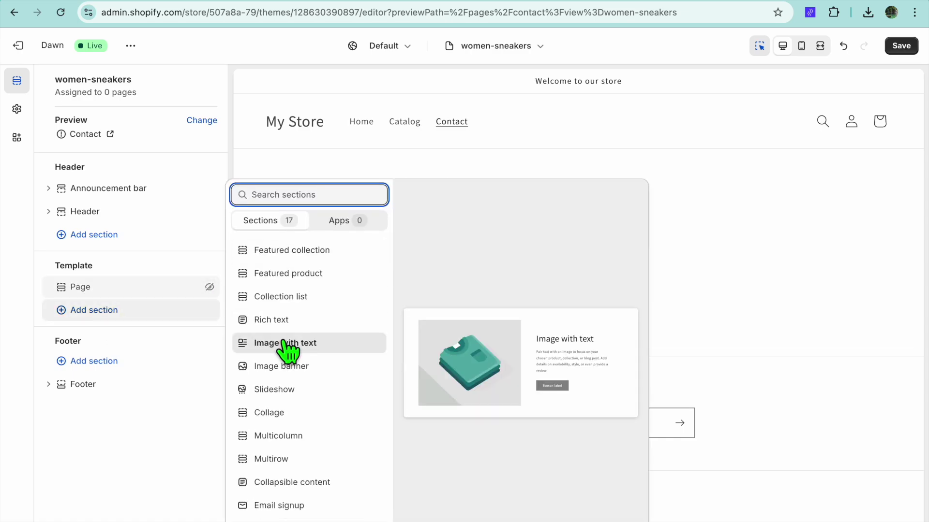
left_click(293, 250)
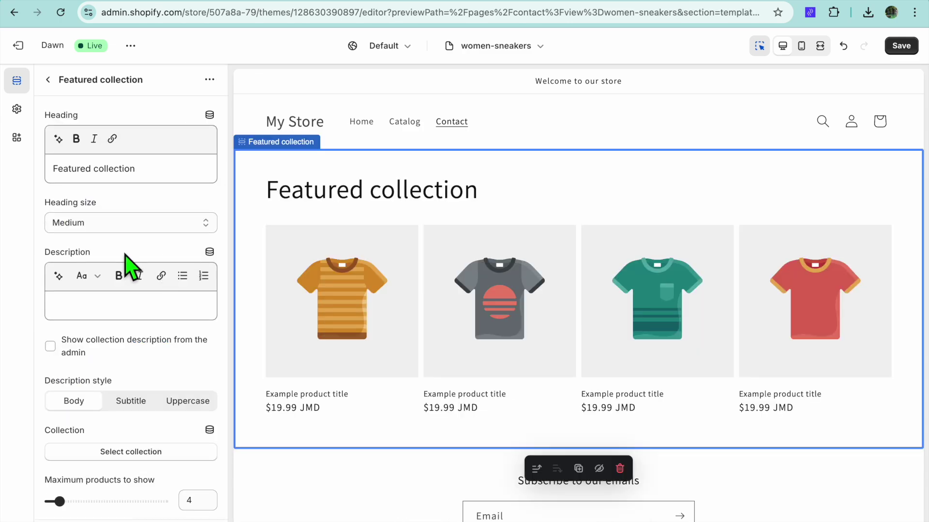
left_click(150, 179)
left_click_drag(154, 182, 42, 167)
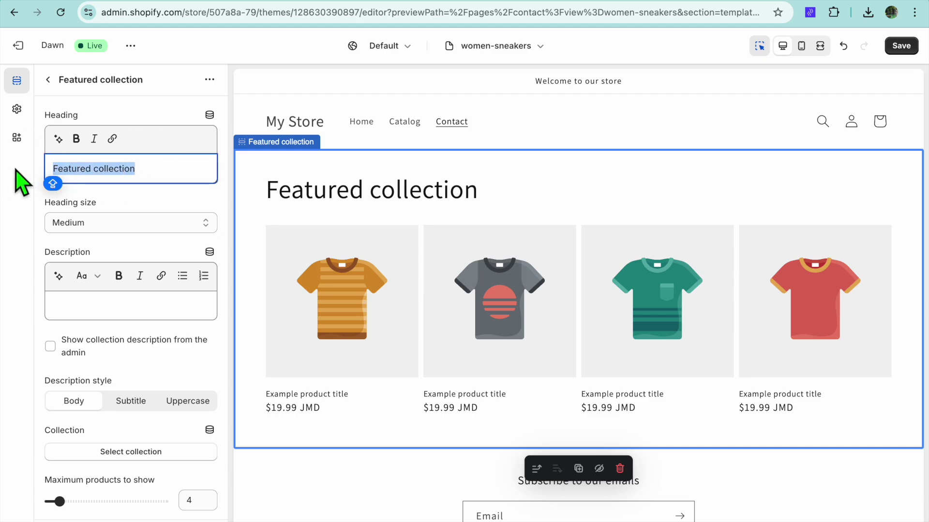
type("WOMEN SNEAKER COLLECTION")
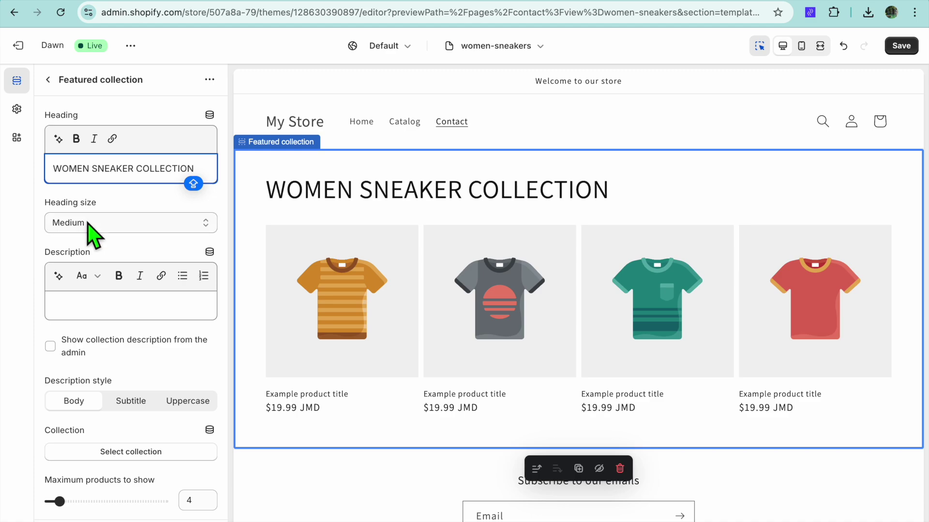
scroll(140, 238, "down", 5)
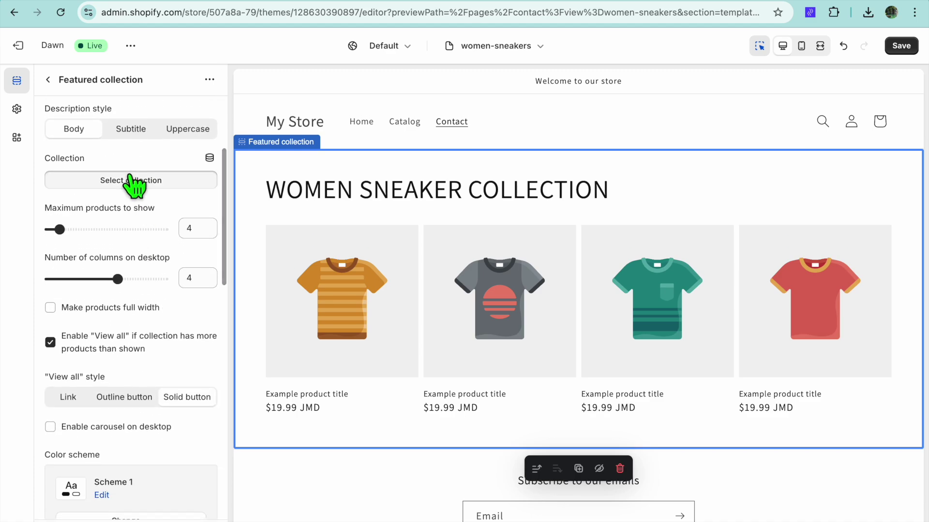
- Feature the WOMEN SNEAKERS collection in the section, then return to the section list
left_click(109, 180)
left_click(147, 228)
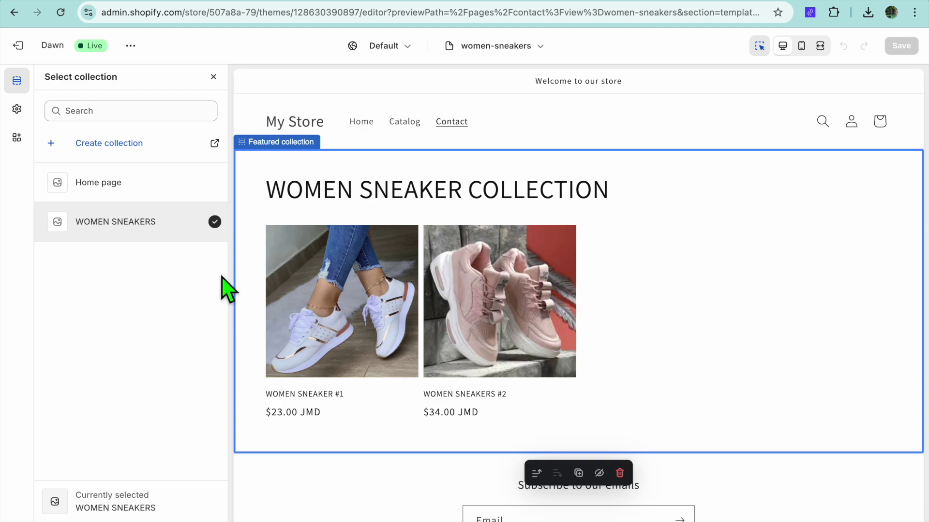
key("Escape")
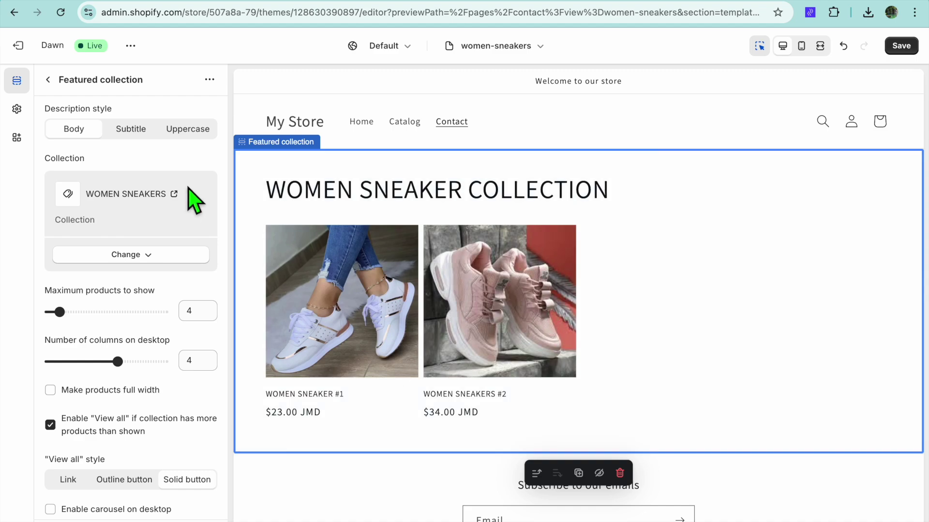
left_click(48, 79)
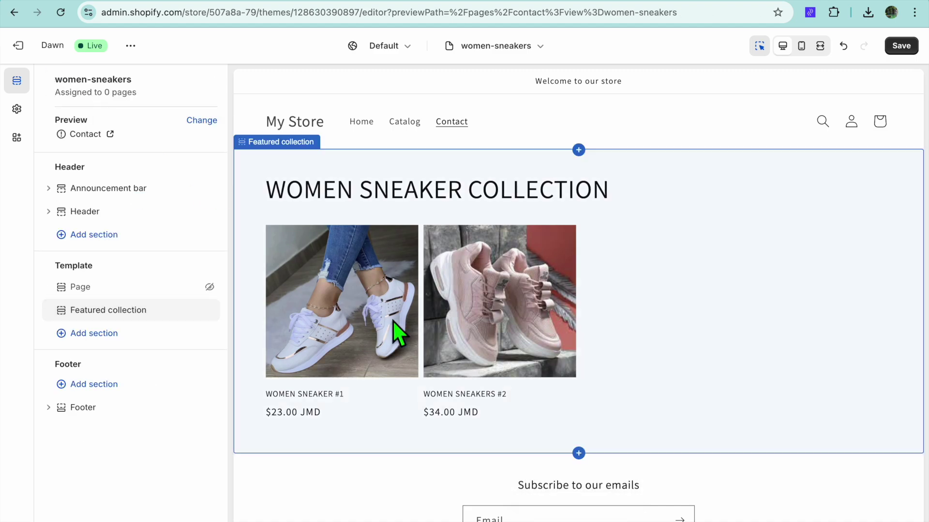
- Open the Template's section picker for the women-sneakers template
left_click(113, 338)
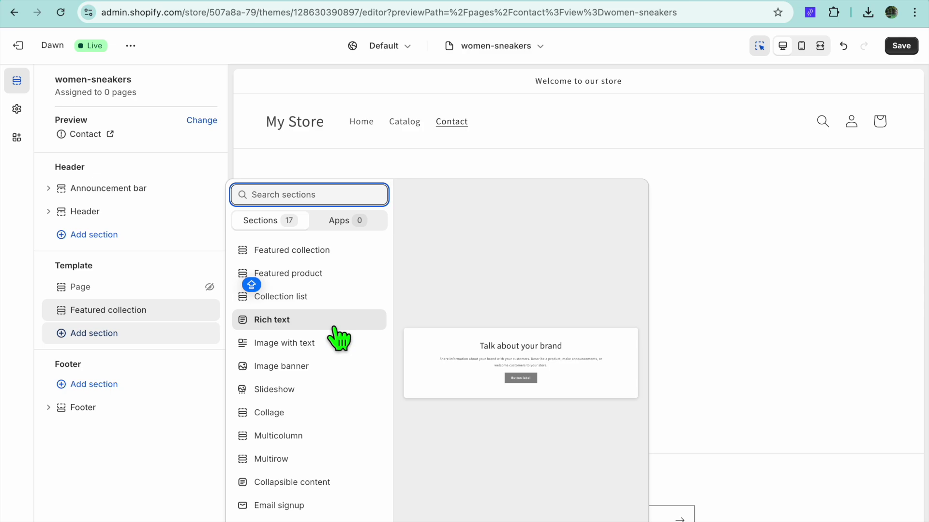
- Add an Image with text section showing the white sneaker photo 1.jpg
left_click(315, 346)
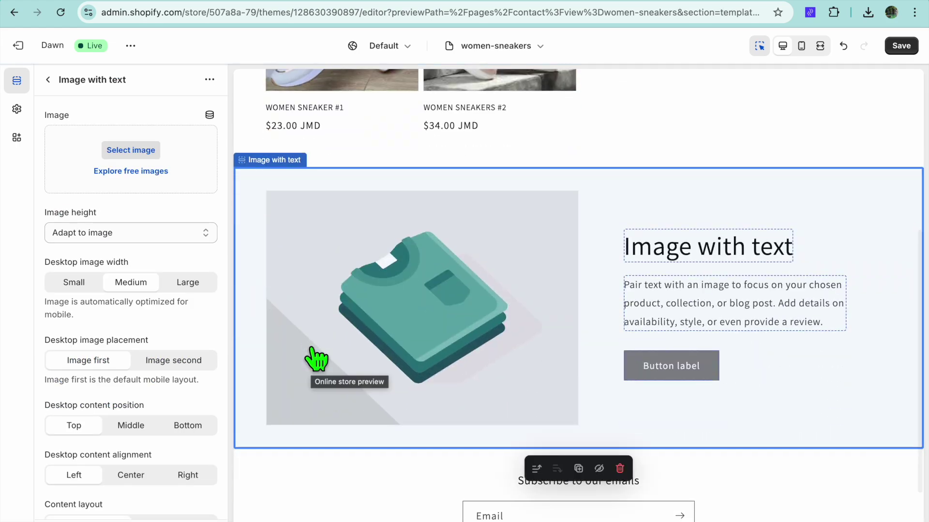
left_click(136, 153)
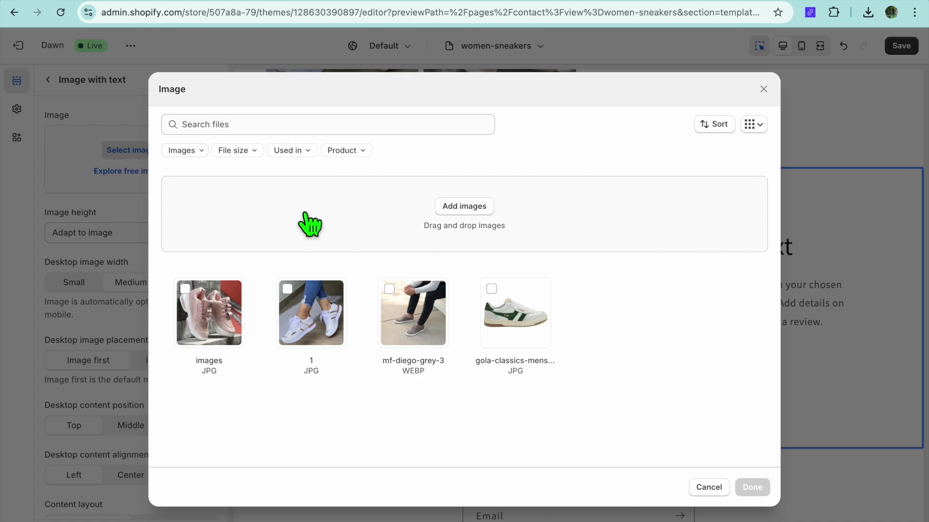
left_click(311, 315)
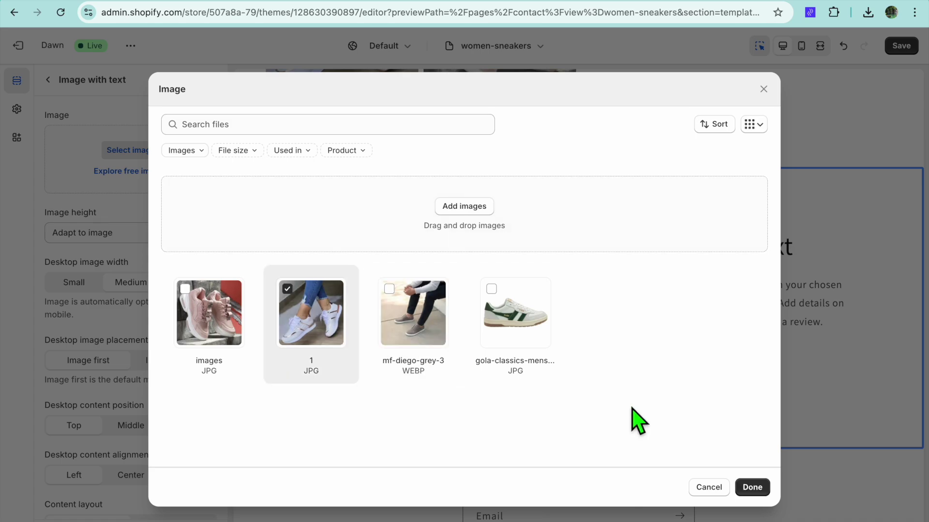
left_click(756, 488)
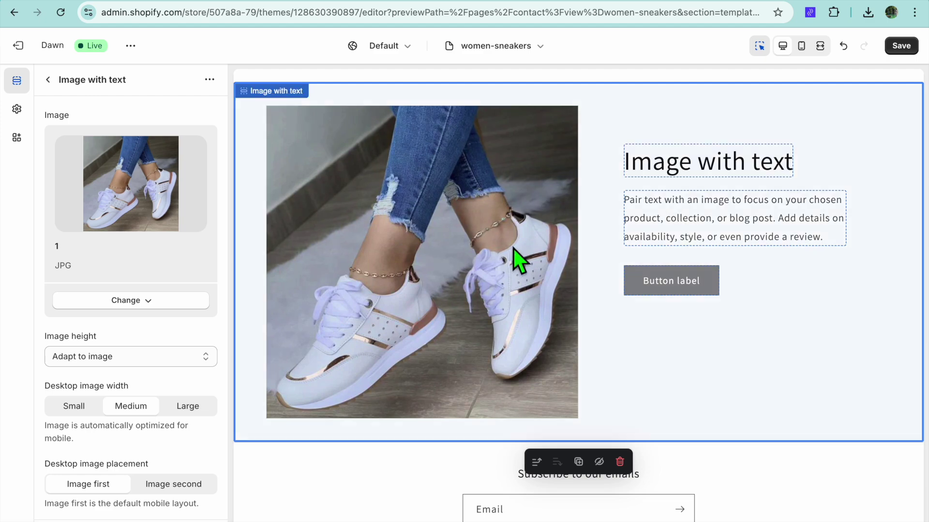
left_click(673, 290)
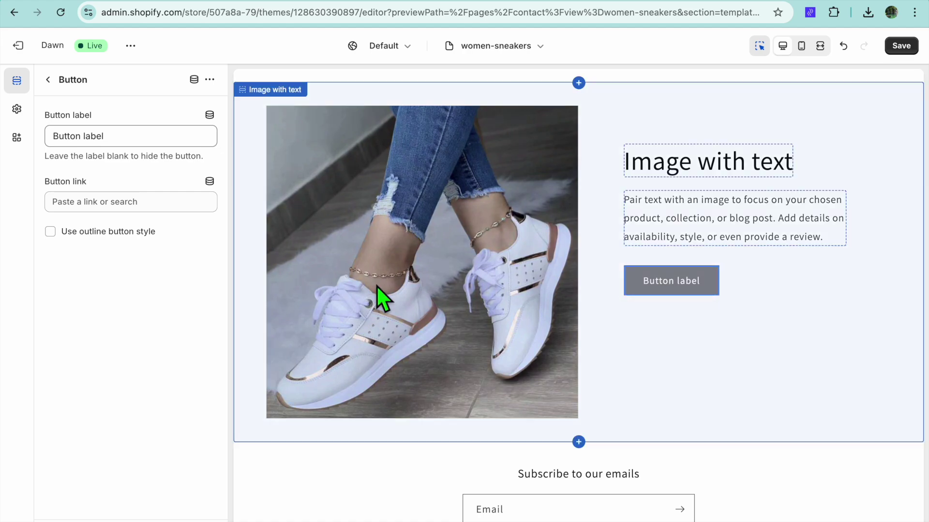
- Label the Image with text button BUY NOW and link it to product WOMEN SNEAKER #1
left_click(106, 141)
left_click_drag(106, 140, 53, 140)
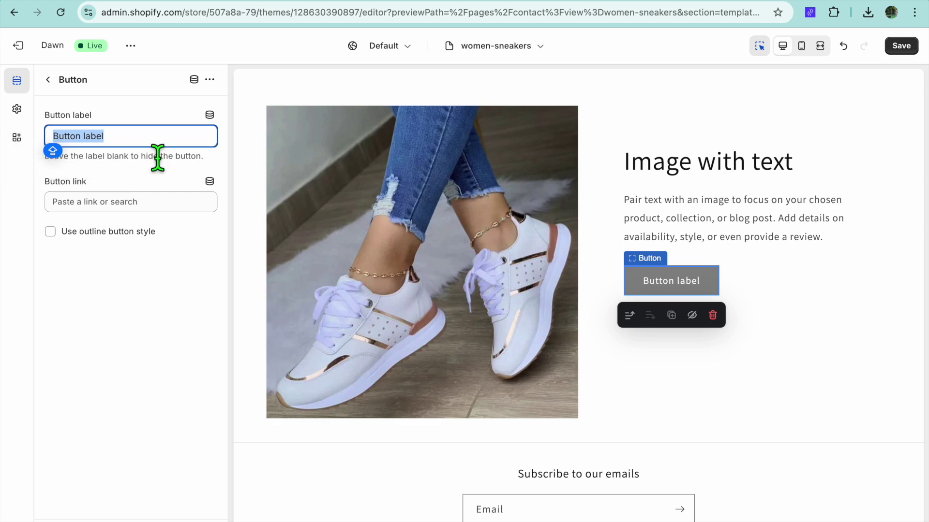
type("BUY NOW")
left_click(120, 203)
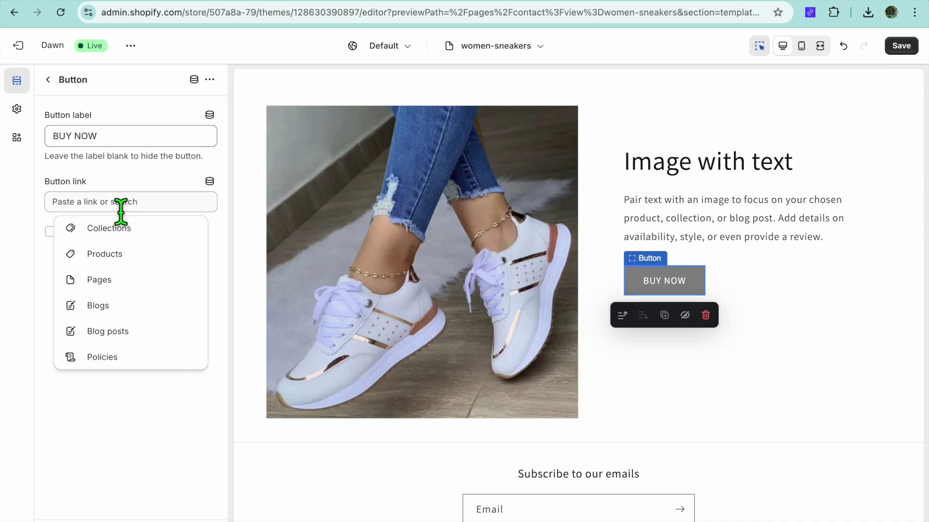
left_click(119, 254)
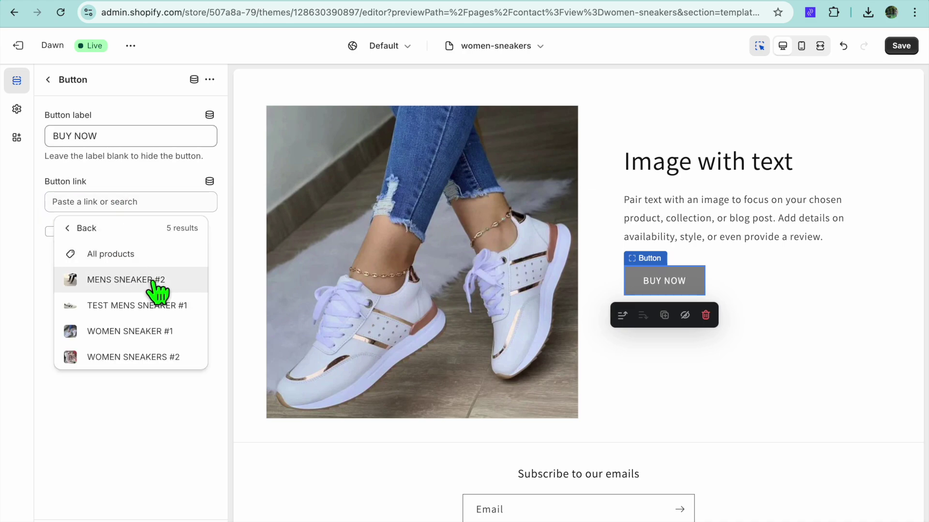
left_click(170, 334)
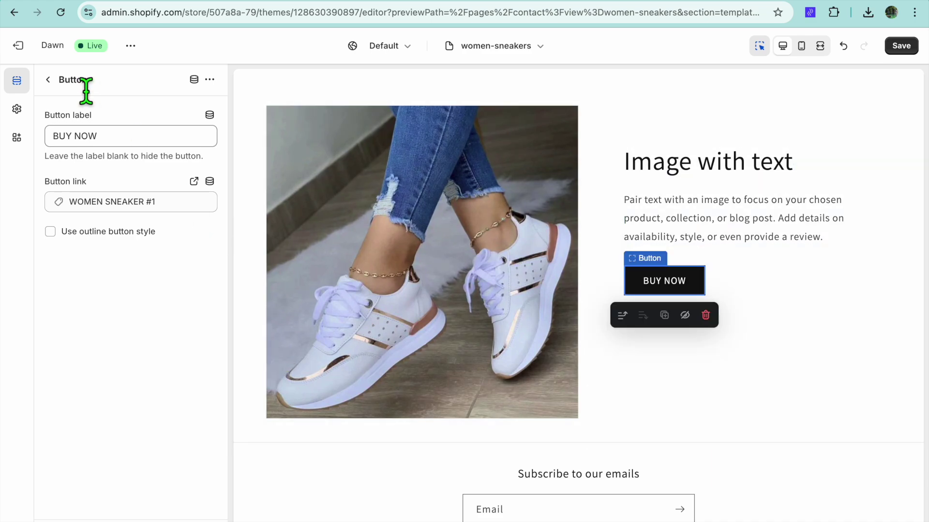
left_click(49, 79)
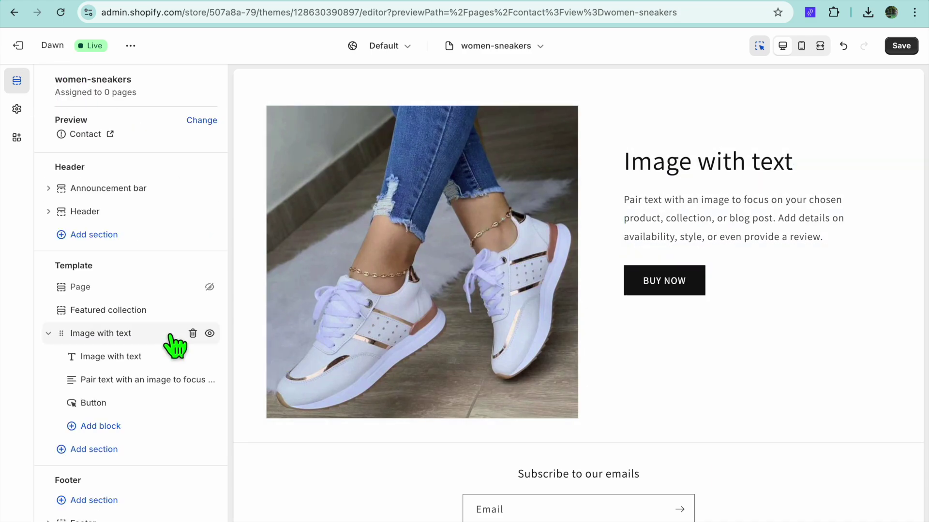
- Add an Email signup section after the Image with text section
left_click(101, 426)
left_click(99, 448)
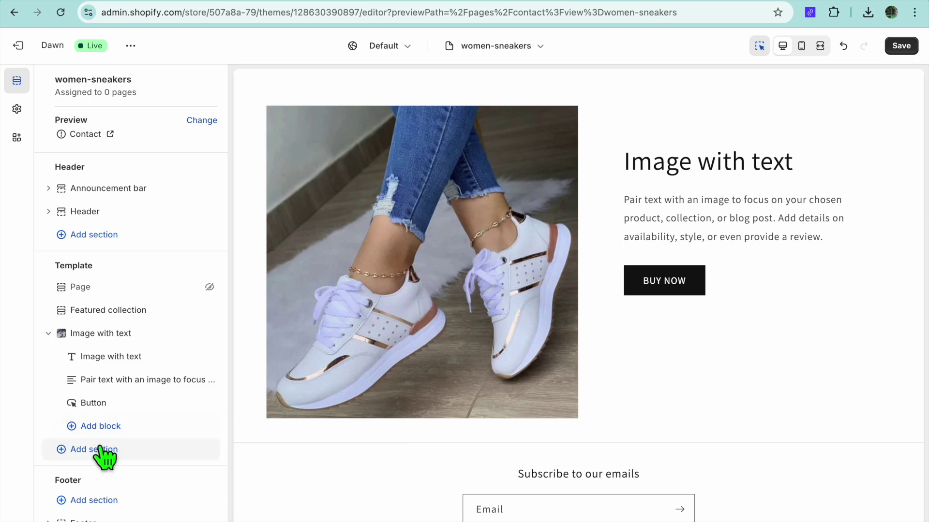
left_click(100, 449)
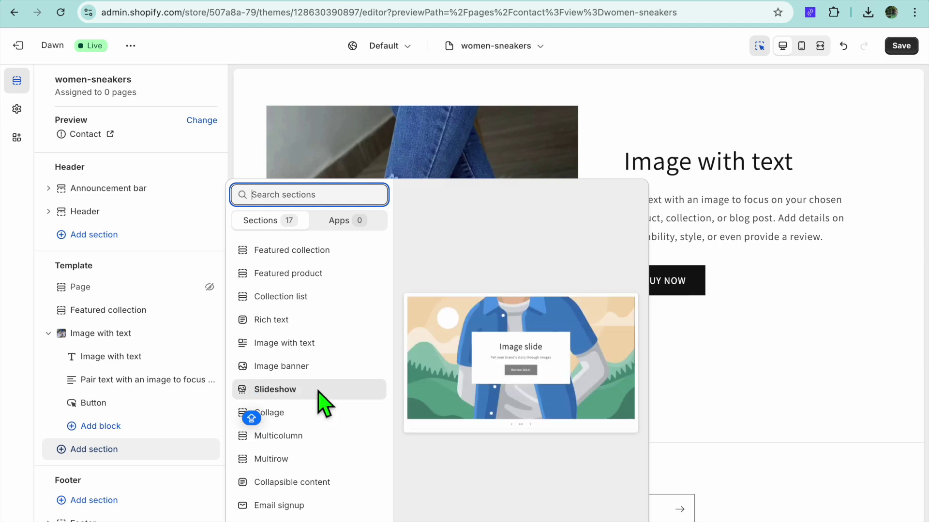
scroll(317, 390, "down", 3)
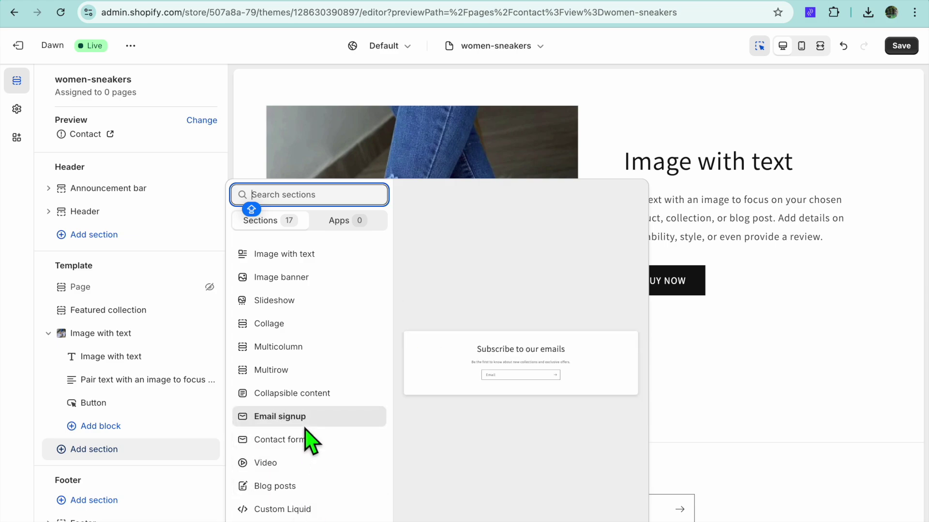
left_click(281, 416)
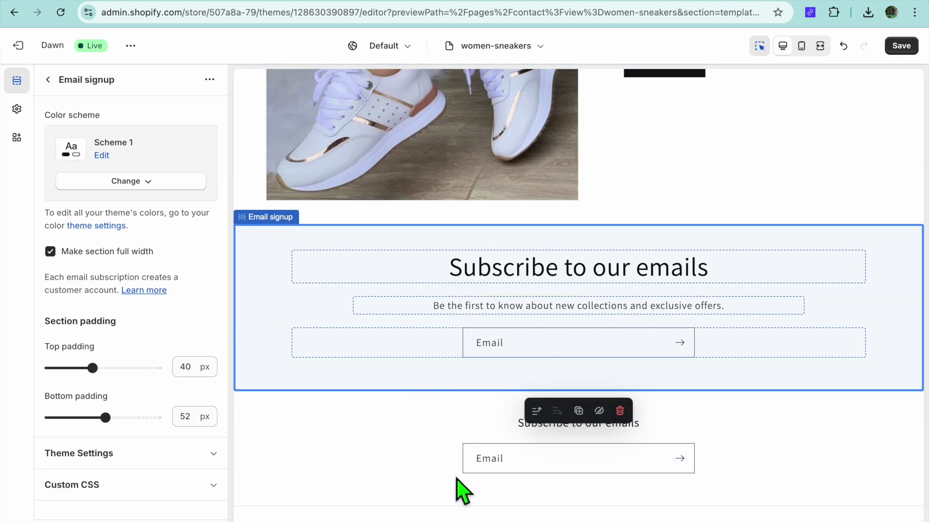
- Save the women-sneakers template changes
left_click(433, 463)
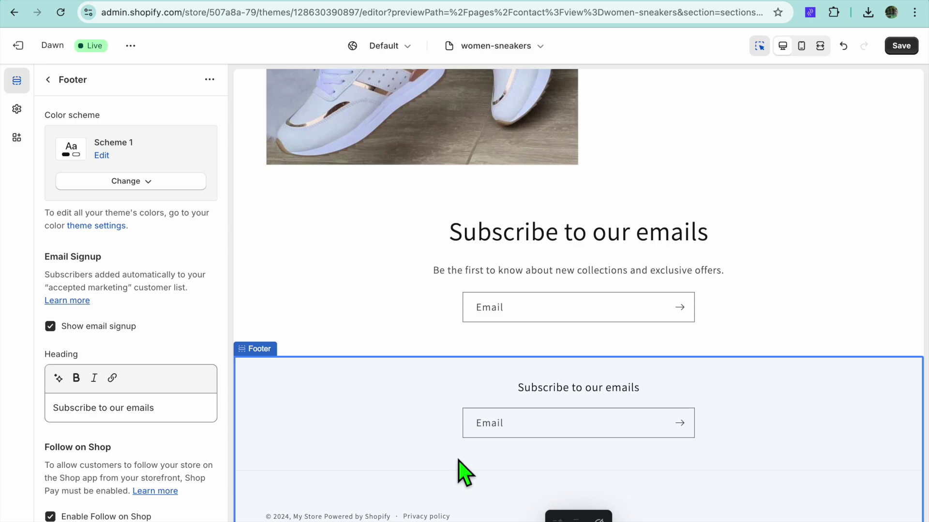
scroll(530, 452, "up", 4)
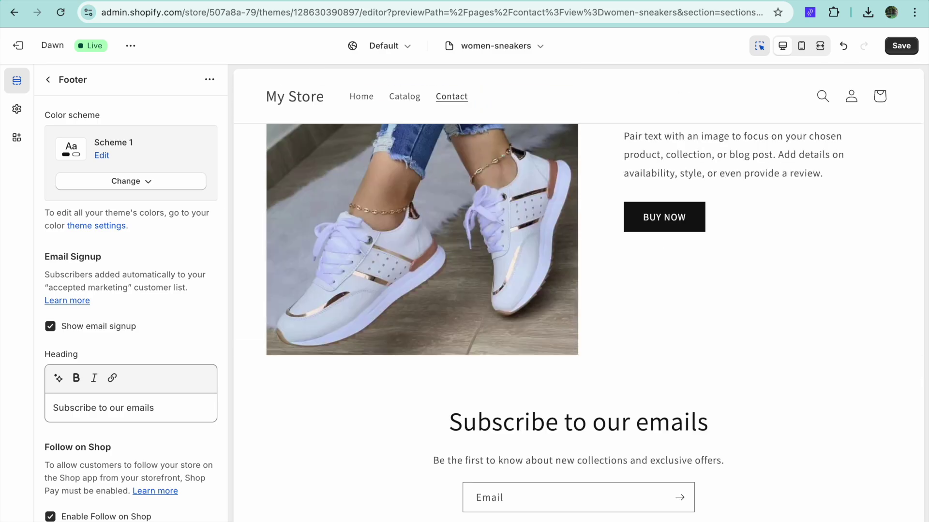
scroll(530, 453, "up", 7)
scroll(529, 452, "down", 8)
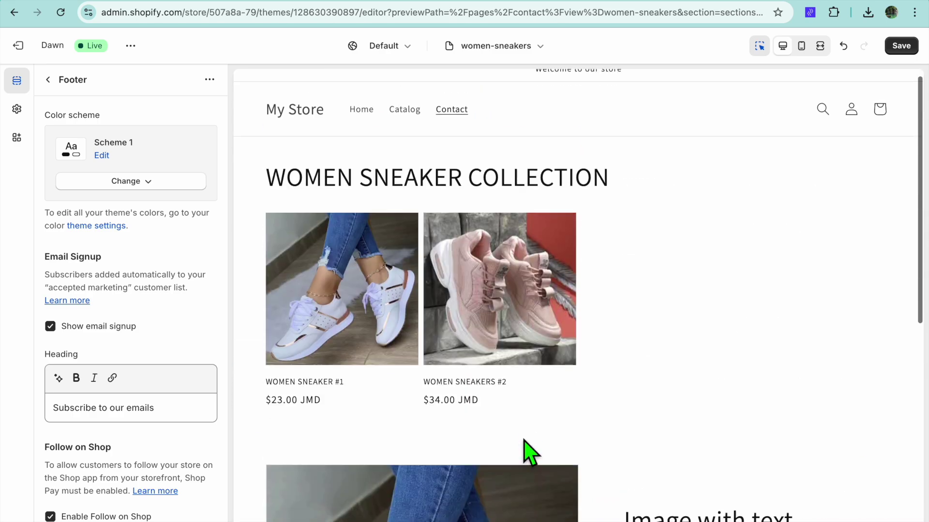
scroll(529, 453, "up", 8)
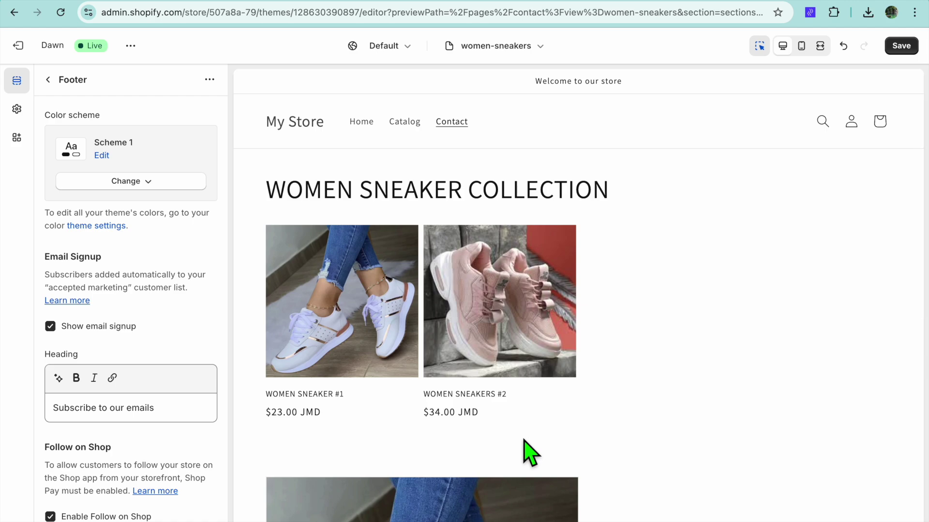
left_click(902, 52)
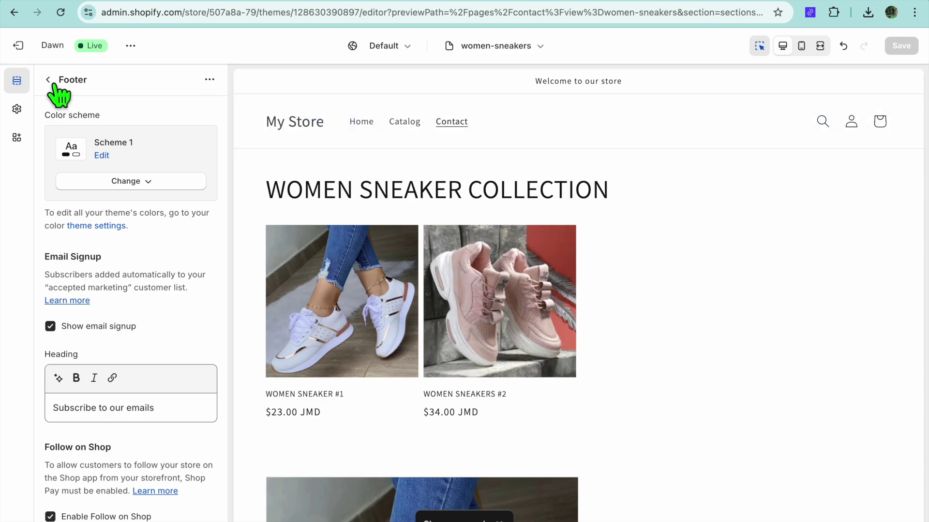
left_click(513, 48)
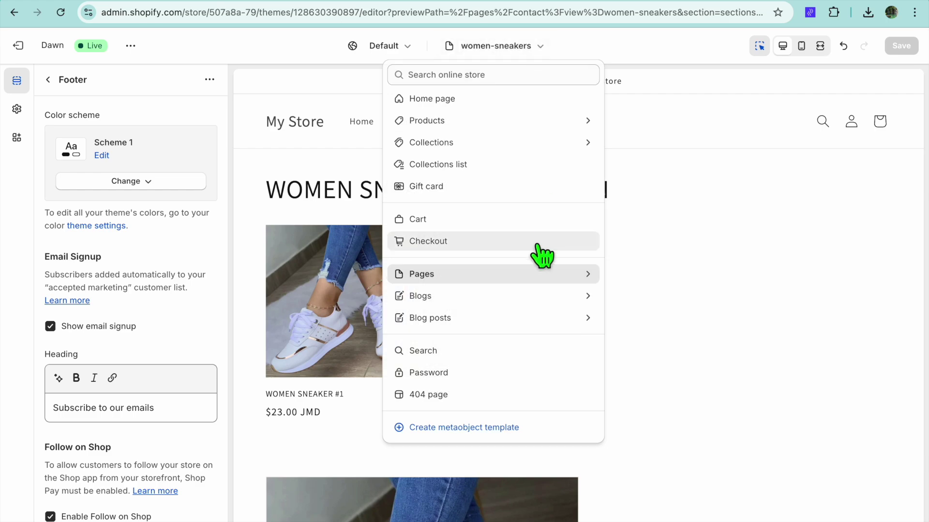
- Create a MEN SNEAKERS page template based on Default page and hide its Page section
left_click(511, 276)
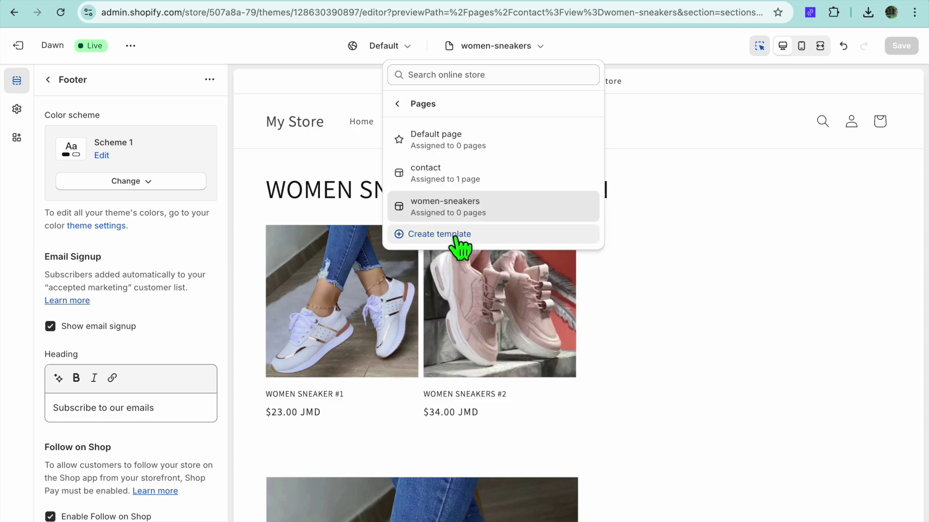
left_click(457, 242)
left_click(387, 301)
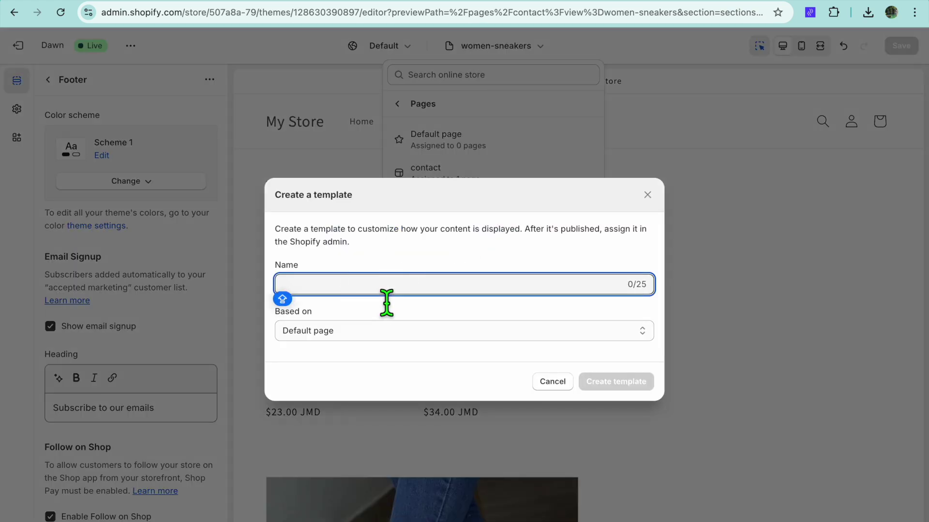
type("MEN SNEAKERS")
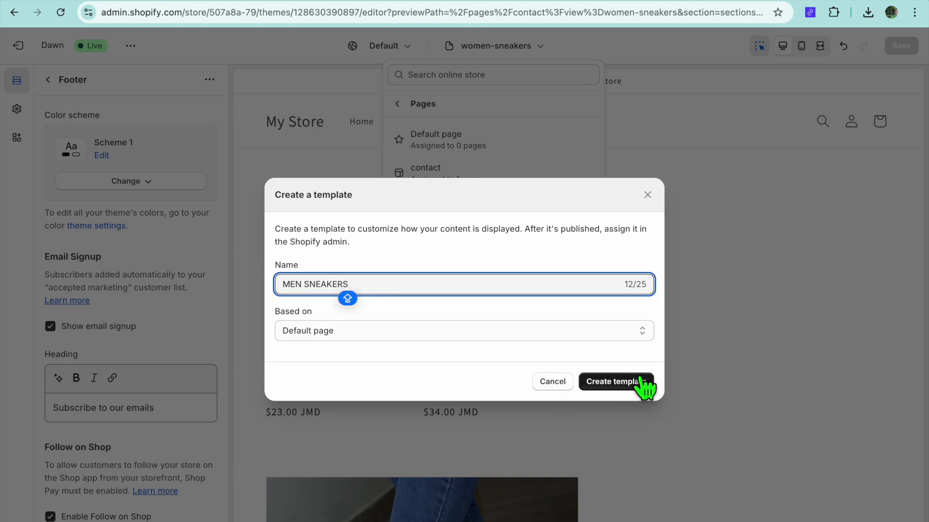
left_click(642, 381)
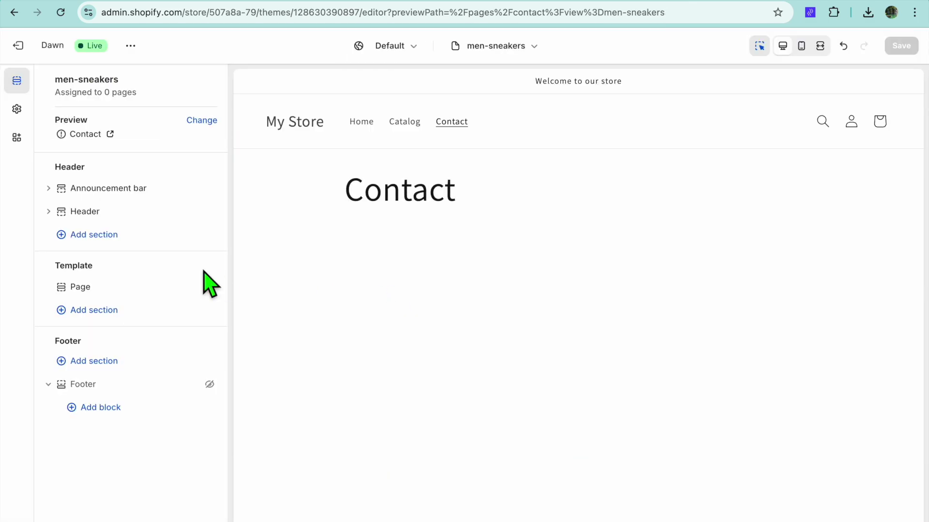
left_click(210, 288)
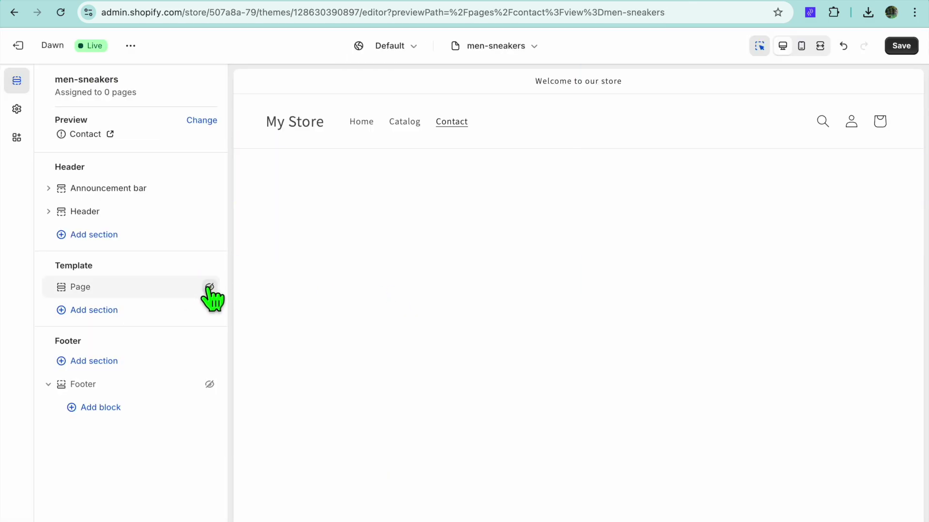
- Add a Featured collection section headed MEN SNEAKER COLLECTION and start choosing its collection
left_click(94, 312)
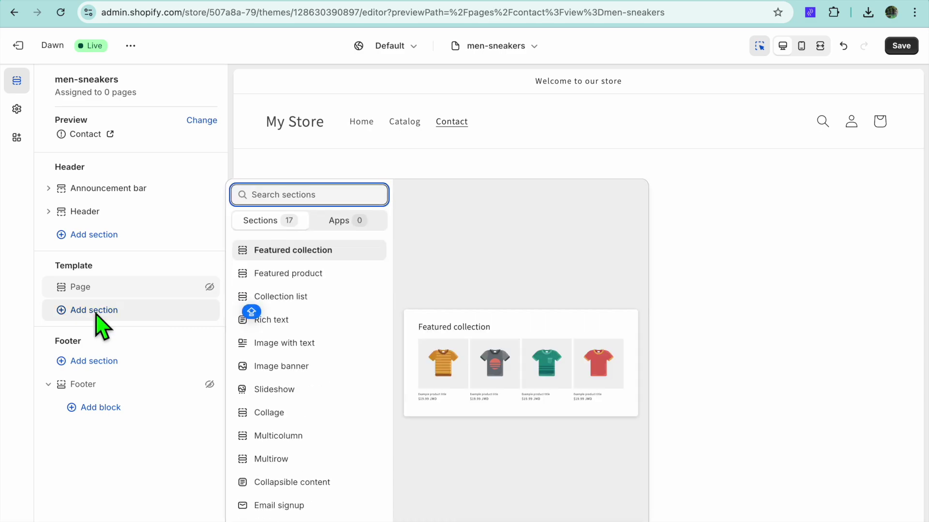
left_click(306, 251)
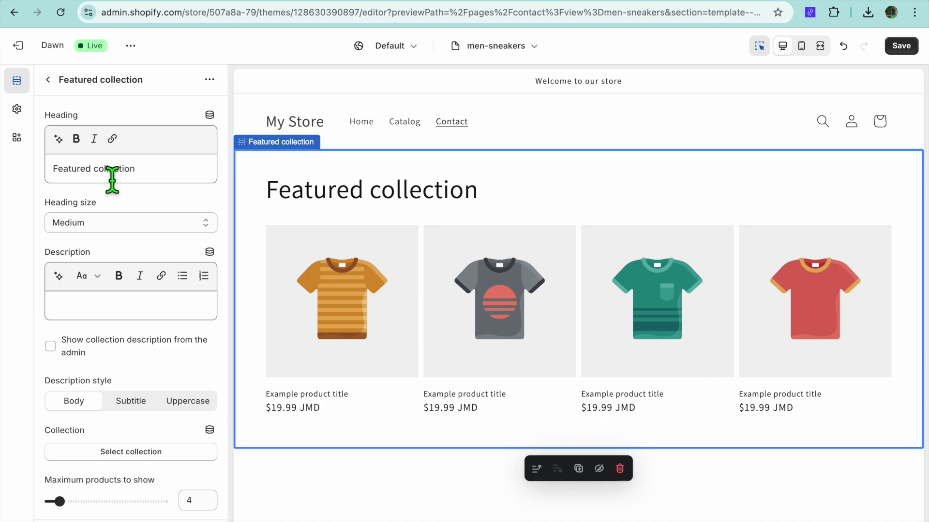
left_click_drag(154, 180, 10, 179)
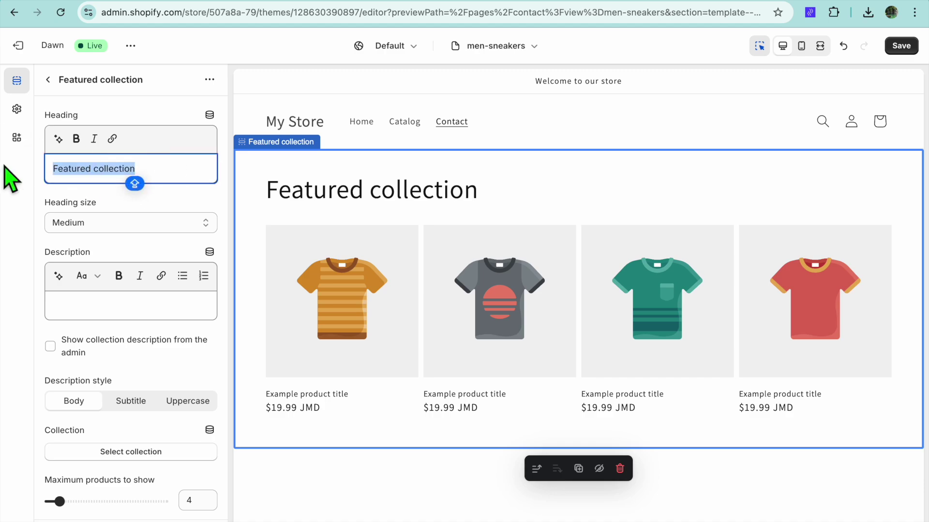
type("MEN SNEAKER COLLECTION")
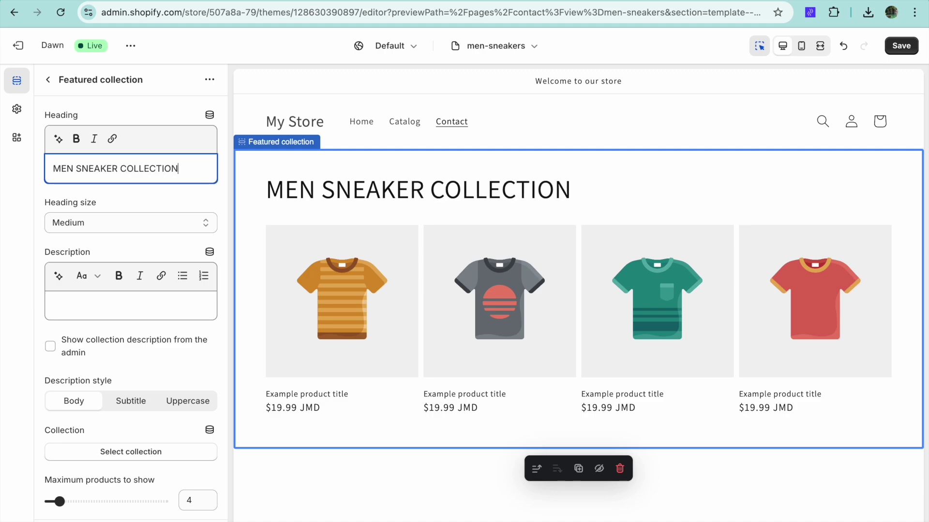
key("Caps_Lock")
scroll(103, 301, "down", 3)
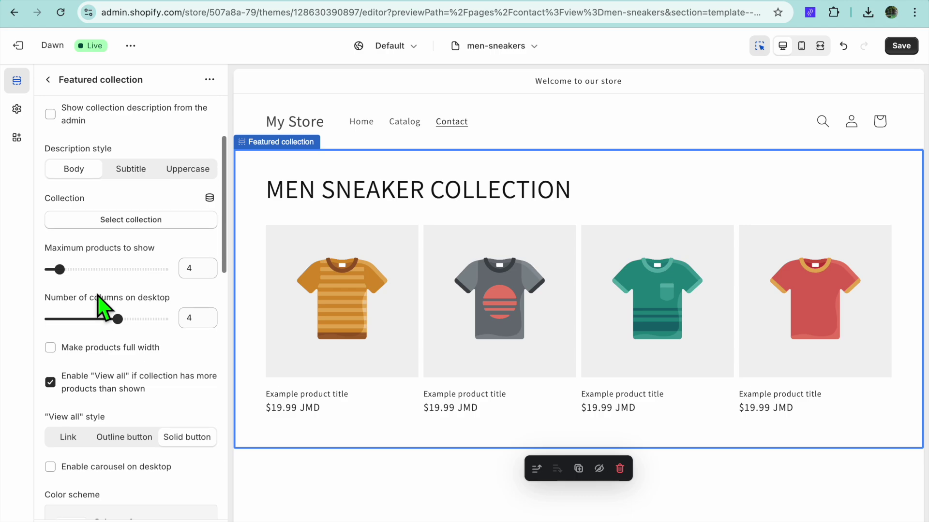
left_click(132, 217)
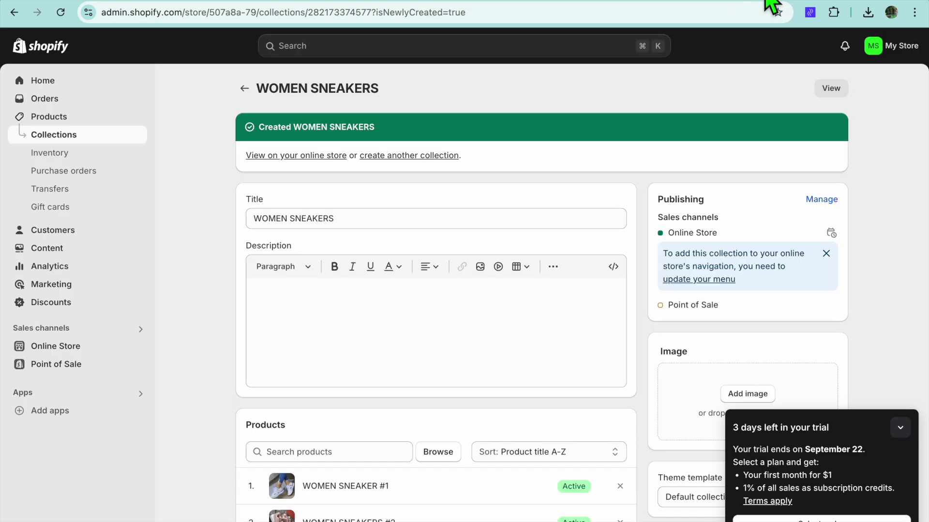
- Create a MEN SNEAKERS collection holding MENS SNEAKER #2 and TEST MENS SNEAKER #1
left_click(242, 90)
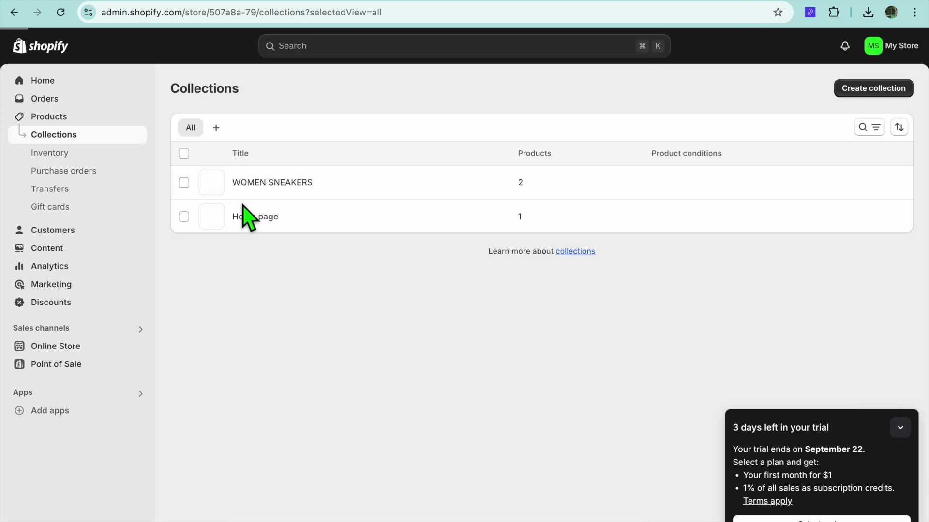
left_click(869, 91)
left_click(455, 154)
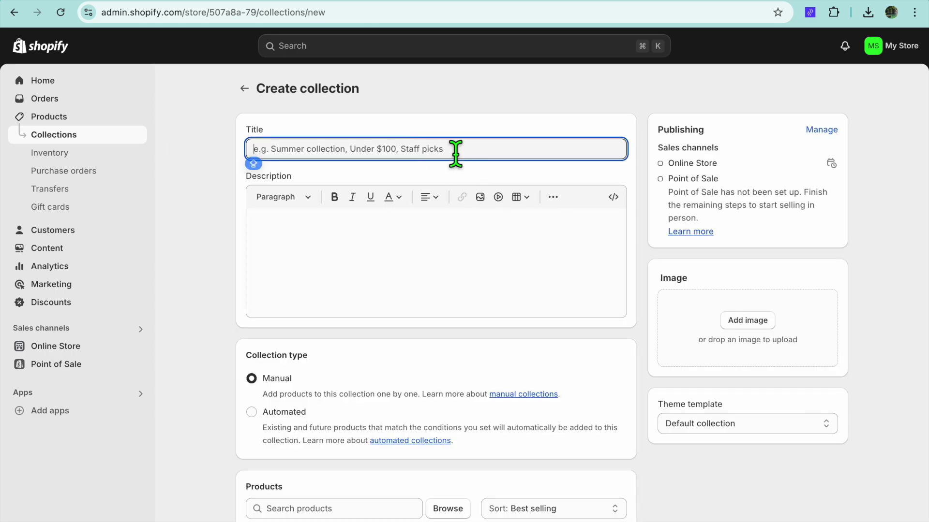
type("MEN SNEAKERS")
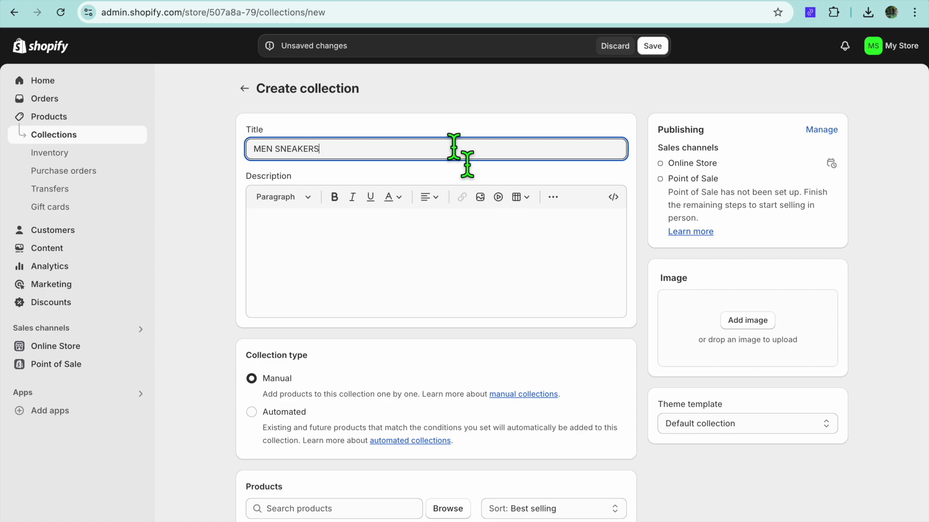
scroll(476, 338, "down", 4)
left_click(449, 310)
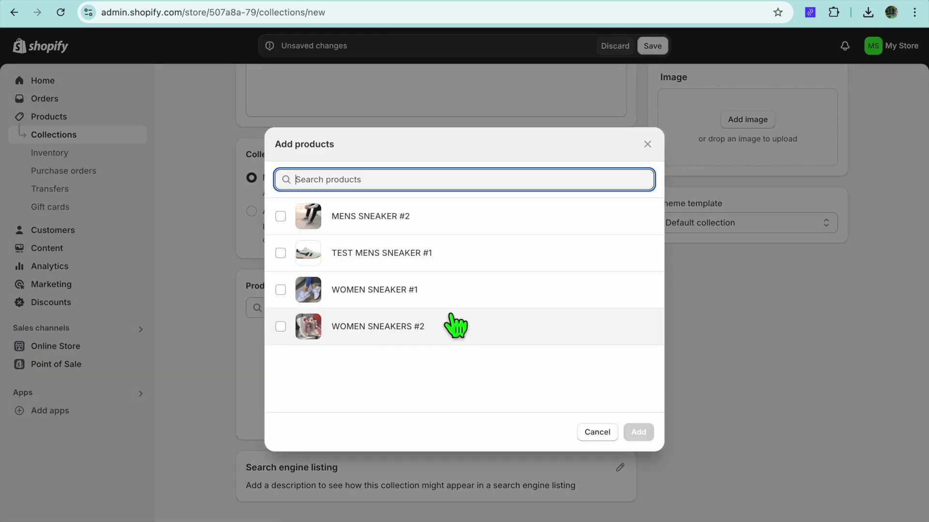
left_click(281, 217)
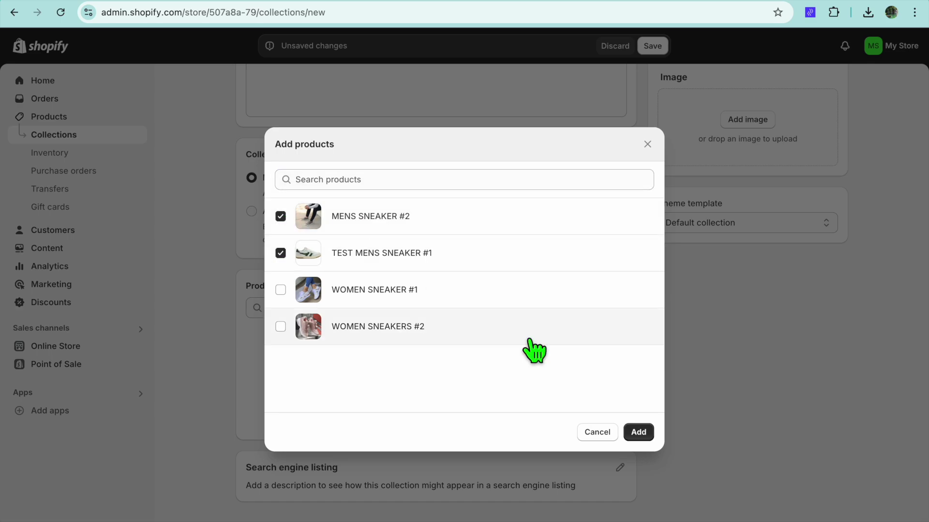
left_click(632, 434)
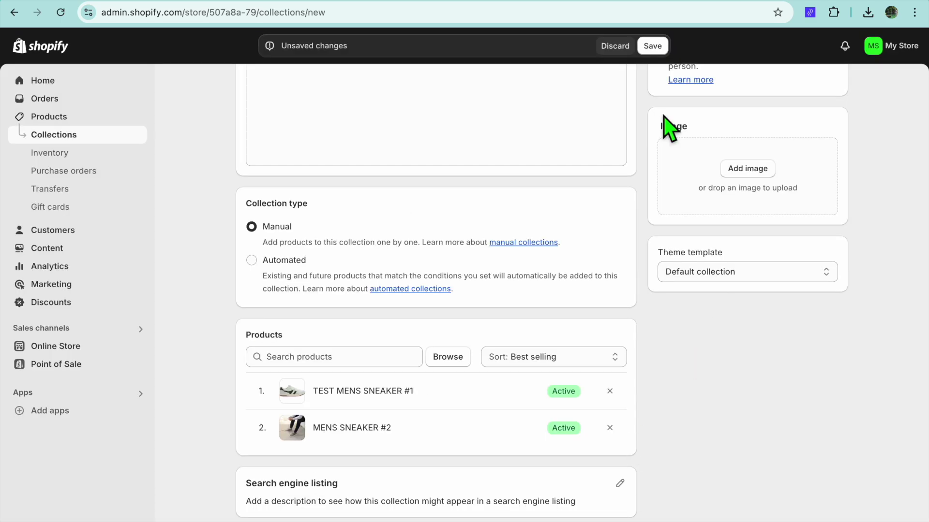
left_click(654, 46)
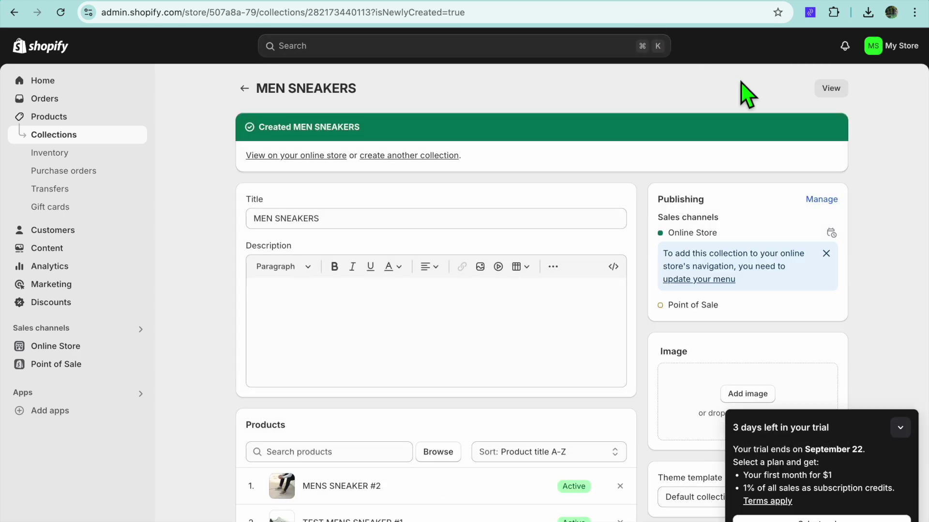
left_click(729, 4)
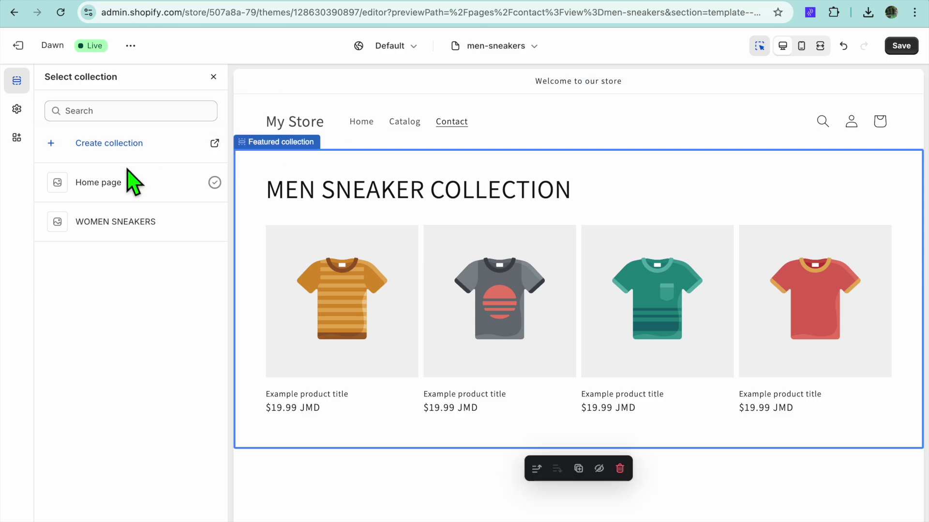
- Save the template and reload the theme editor to refresh the collection list
left_click(67, 15)
left_click(485, 197)
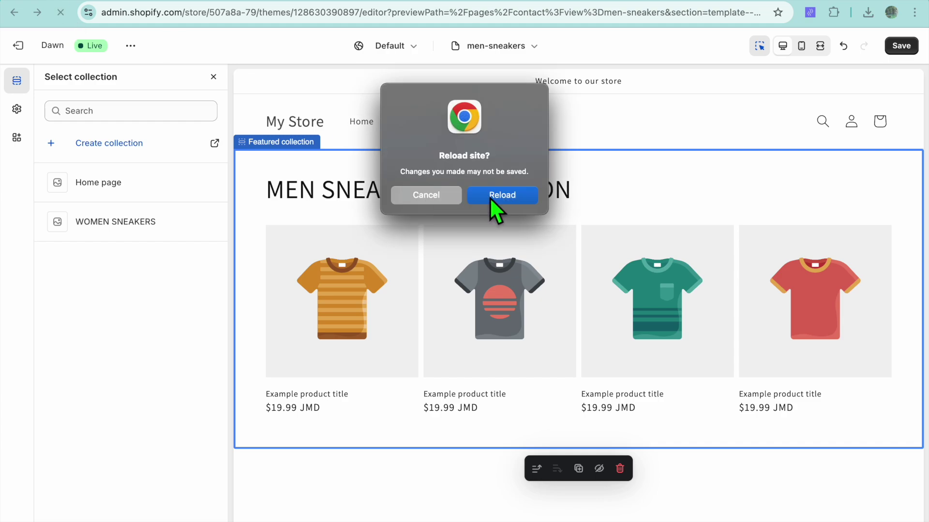
left_click(441, 195)
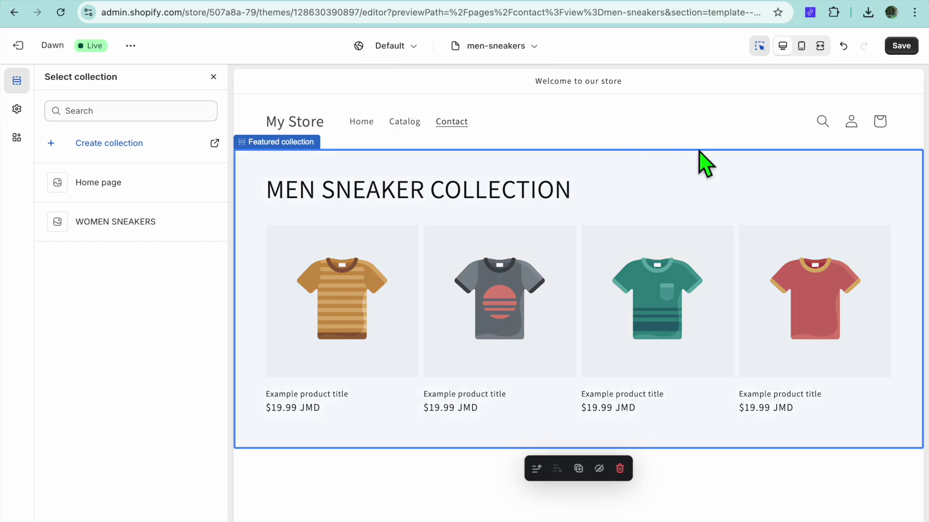
left_click(901, 47)
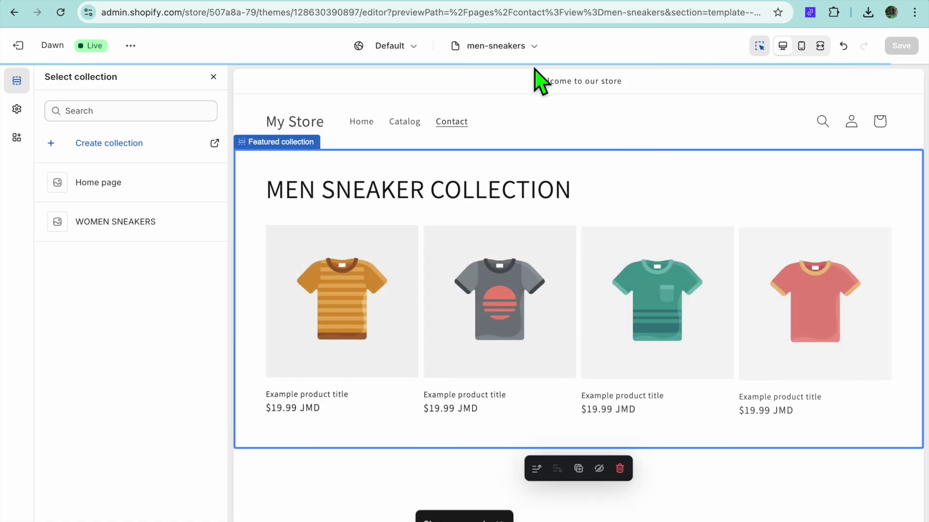
left_click(65, 15)
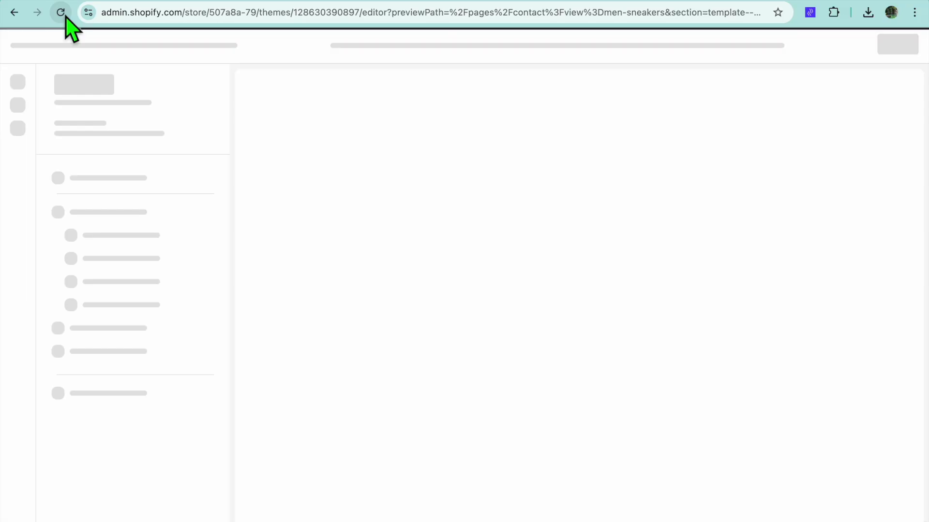
scroll(164, 265, "down", 8)
scroll(167, 264, "up", 5)
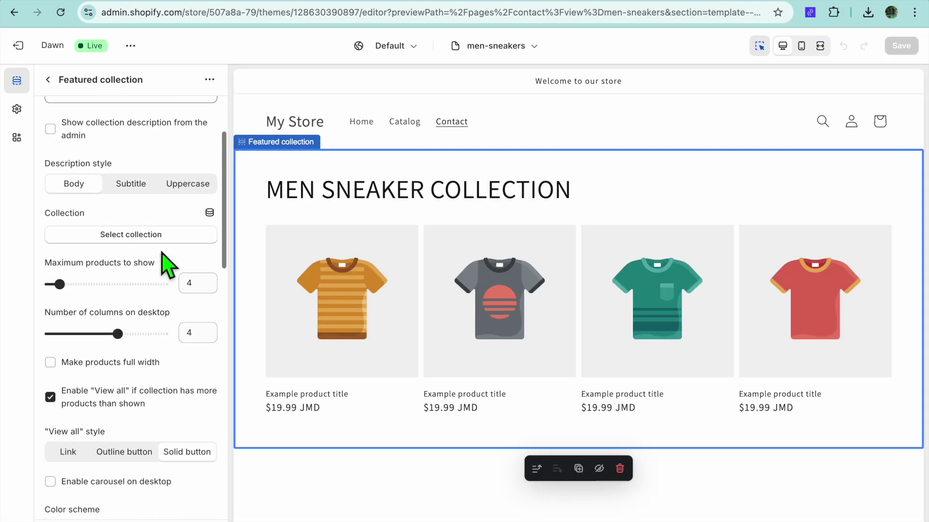
- Feature the MEN SNEAKERS collection, save the men-sneakers template and exit the editor
left_click(142, 234)
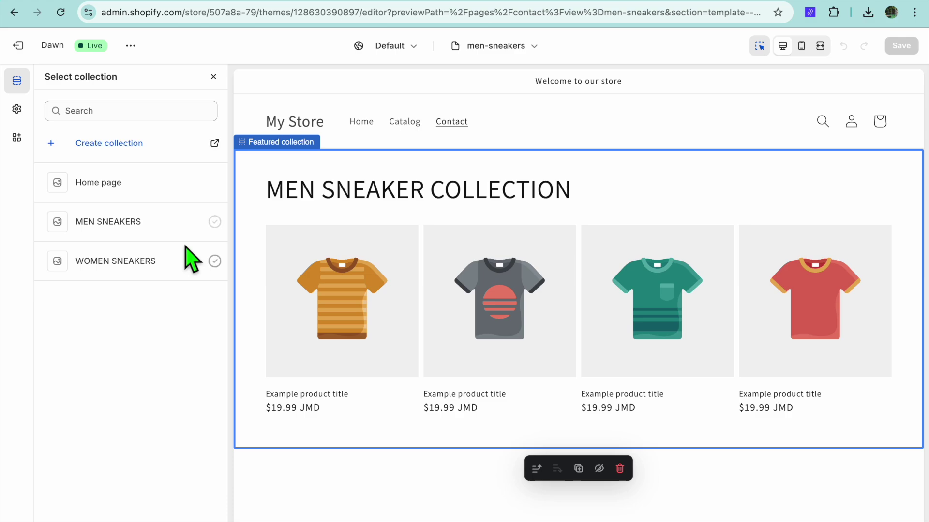
left_click(145, 231)
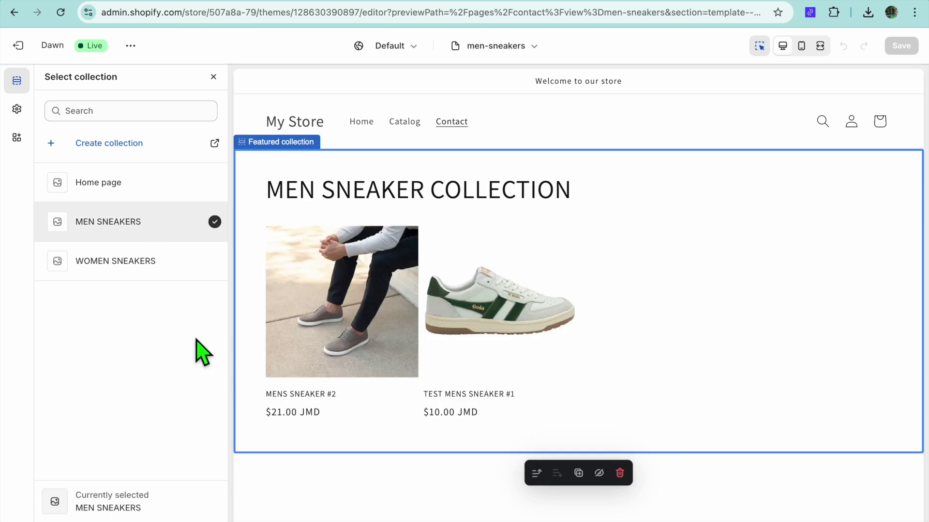
key("Escape")
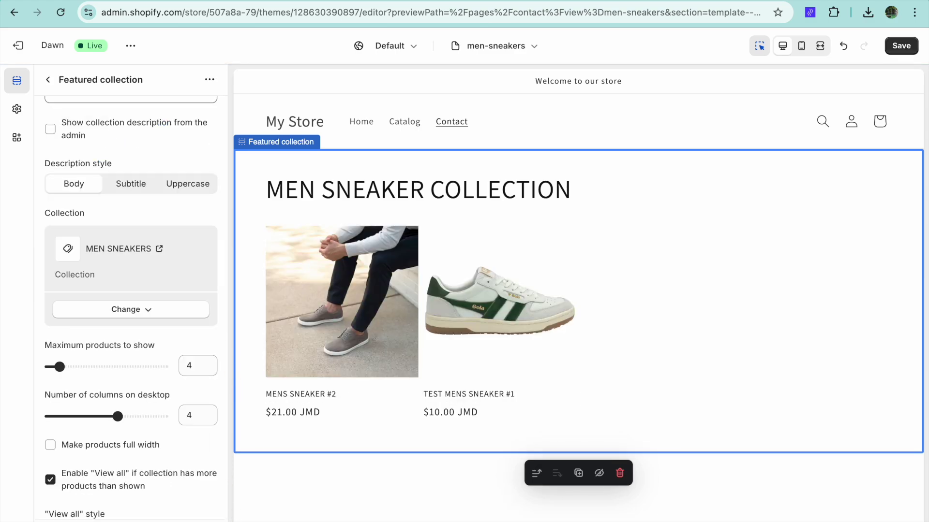
scroll(202, 368, "down", 6)
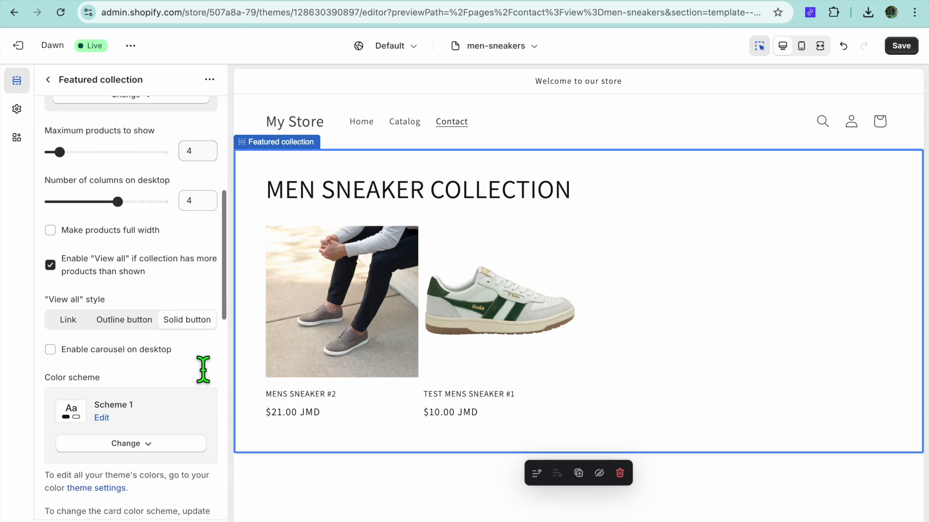
left_click(49, 79)
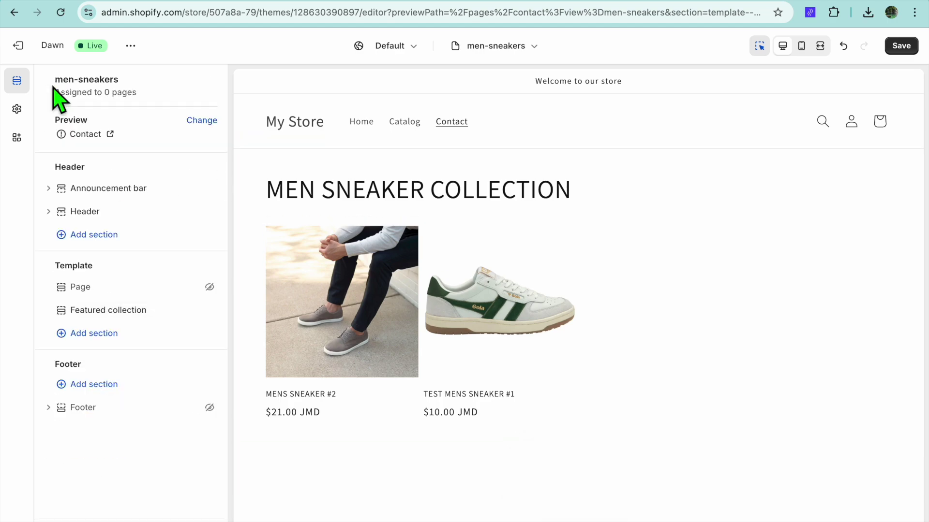
left_click(109, 335)
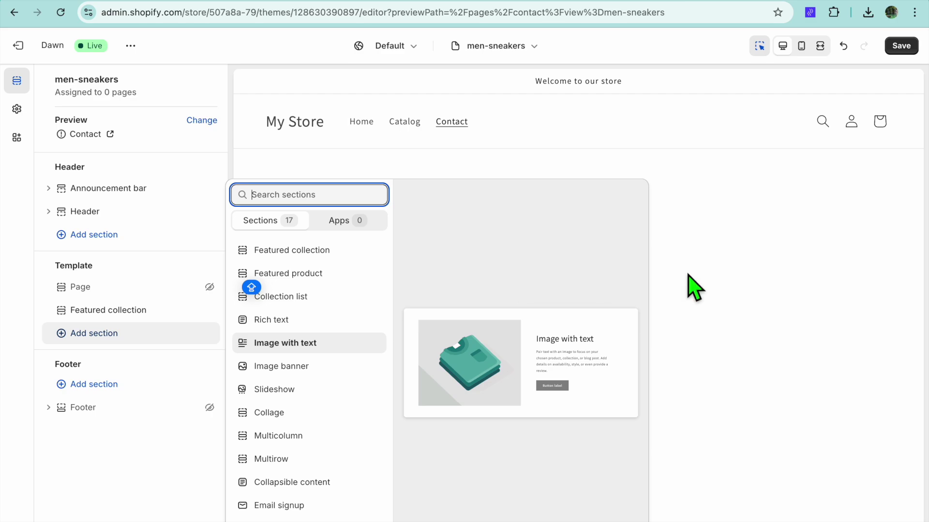
left_click(899, 51)
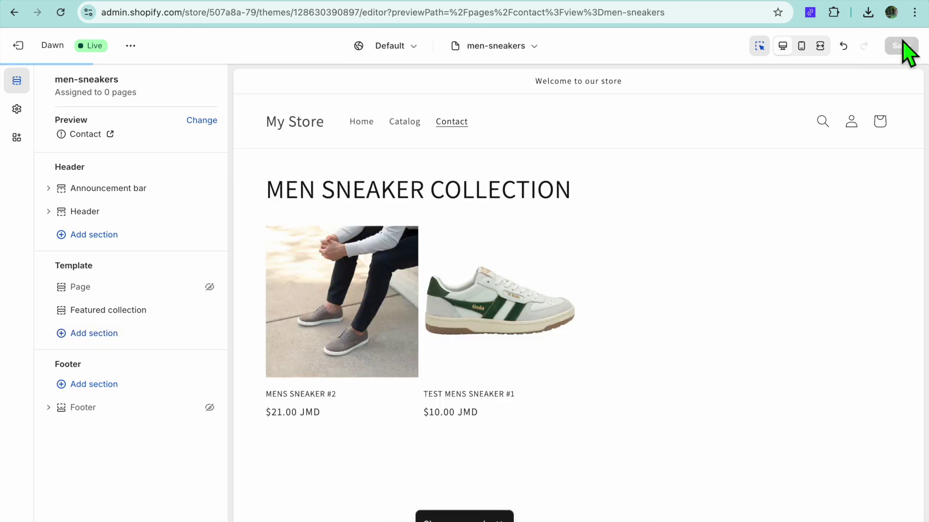
left_click(23, 46)
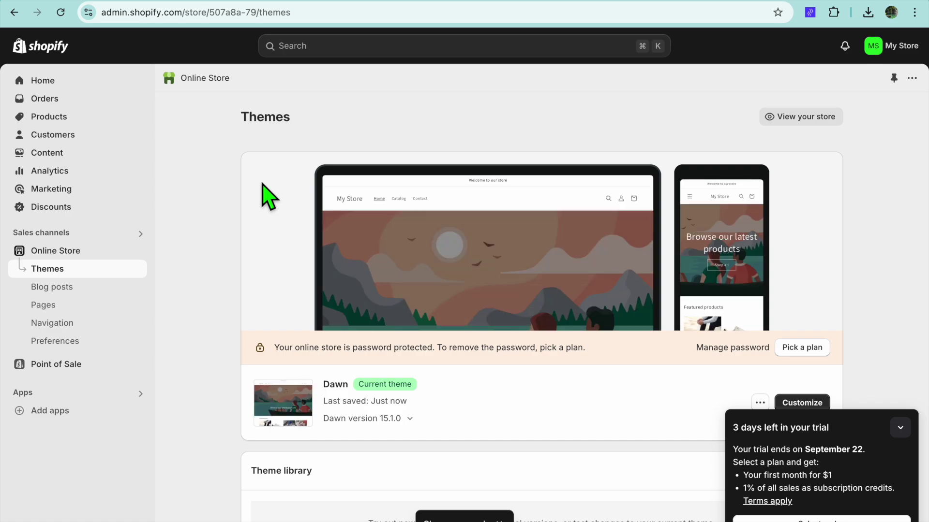
- Create and save a MENS SNEAKERS page using the men-sneakers template
left_click(90, 309)
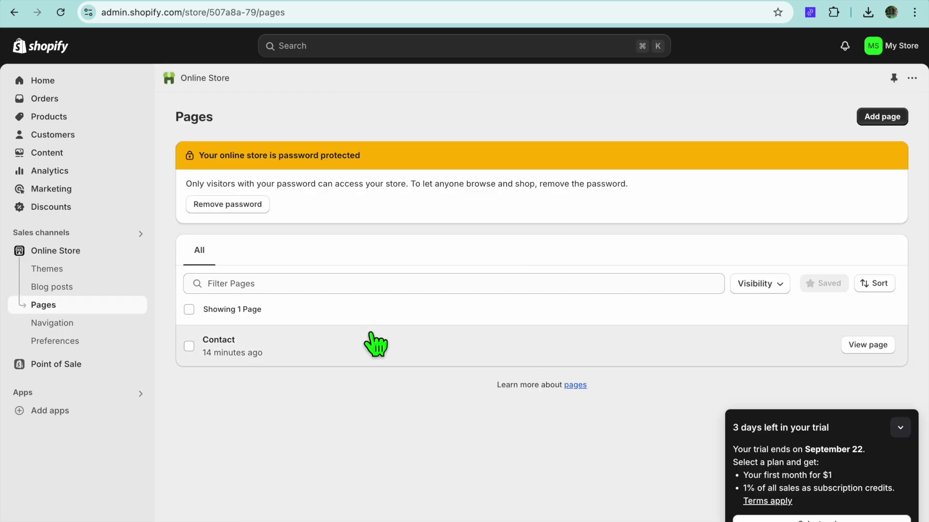
left_click(890, 122)
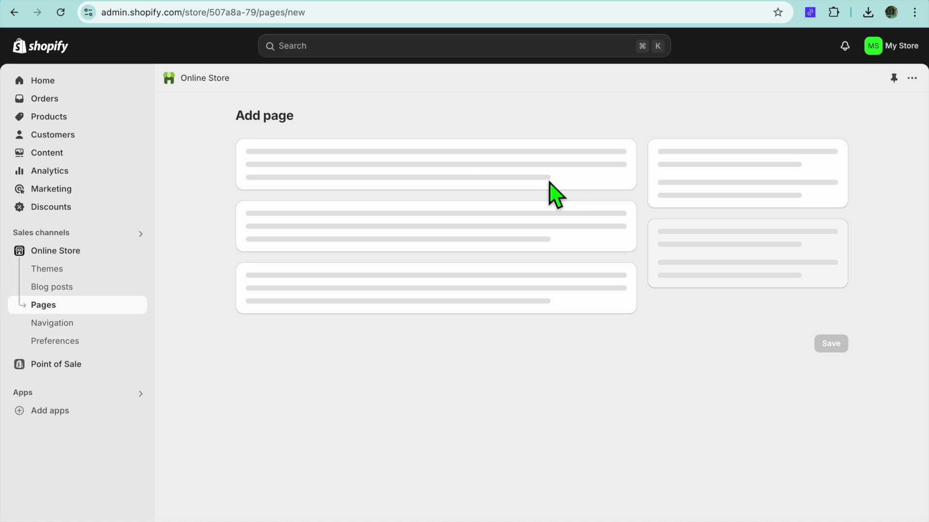
left_click(363, 180)
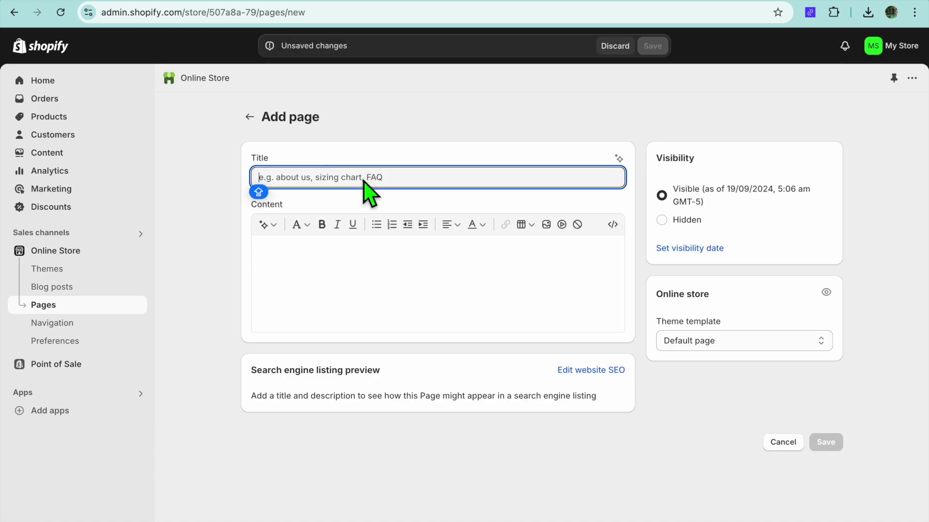
type("MENS SNEAKERS")
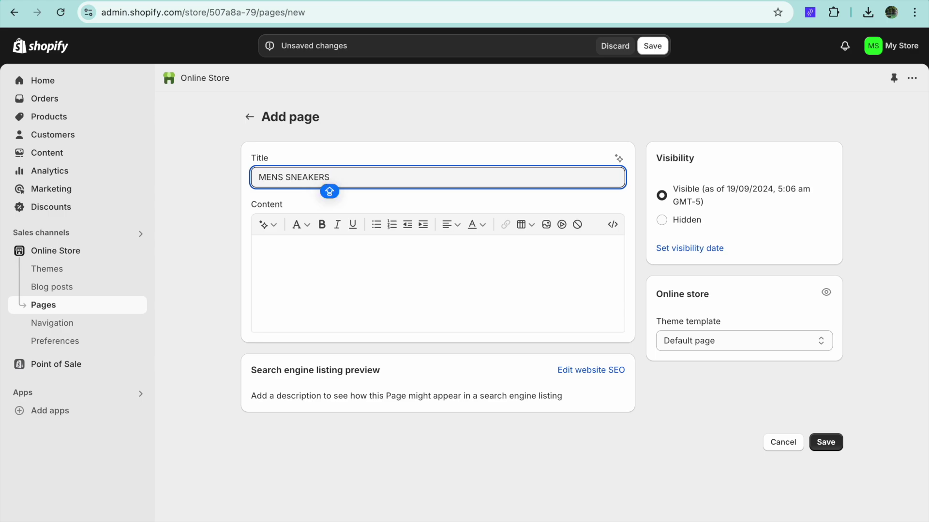
left_click(720, 344)
left_click(725, 369)
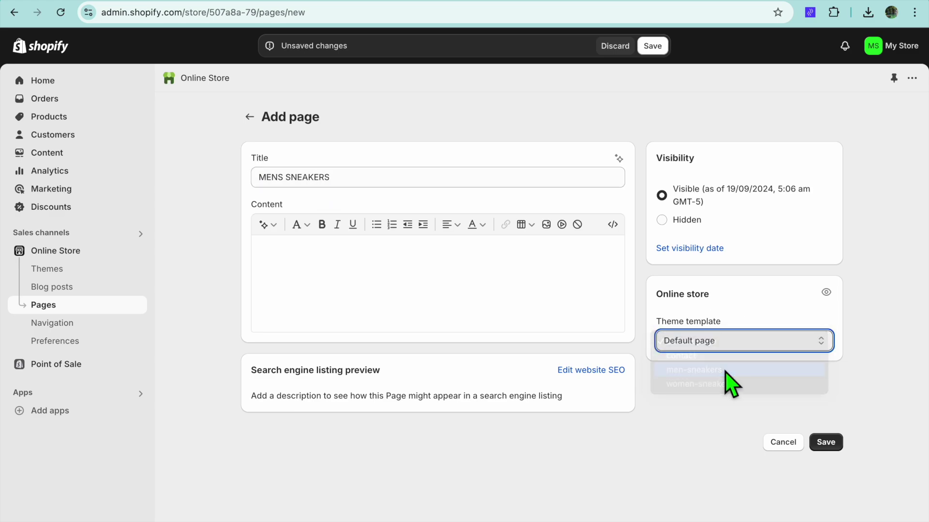
left_click(827, 443)
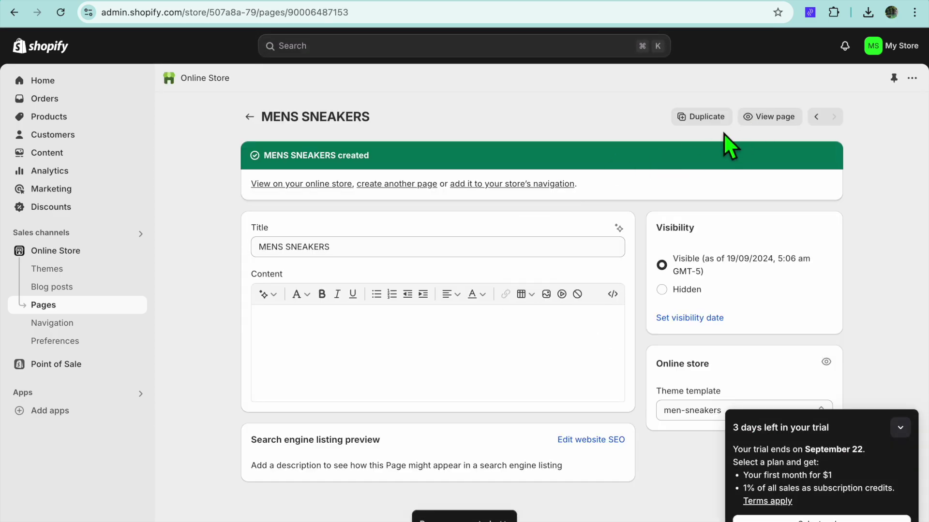
left_click(250, 116)
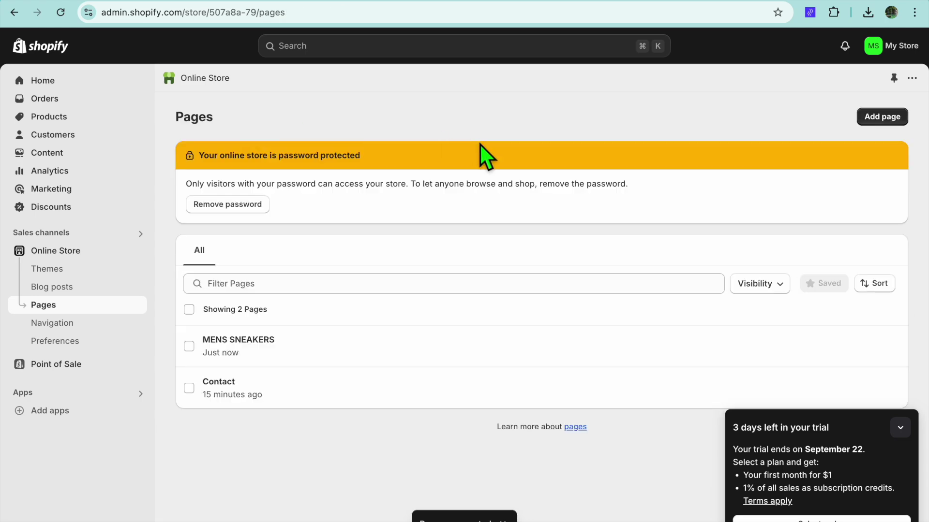
- Create and save a WOMEN SNEAKERS page using the women-sneakers template
left_click(884, 117)
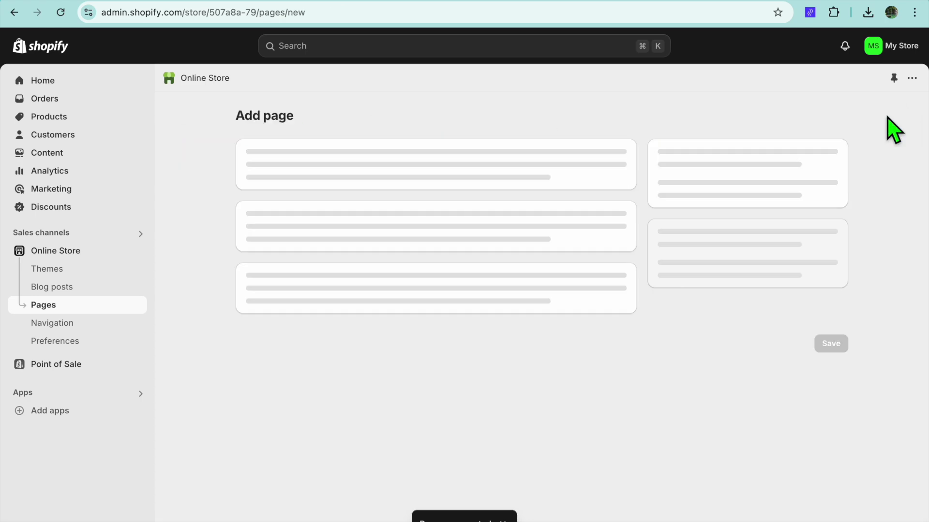
left_click(377, 179)
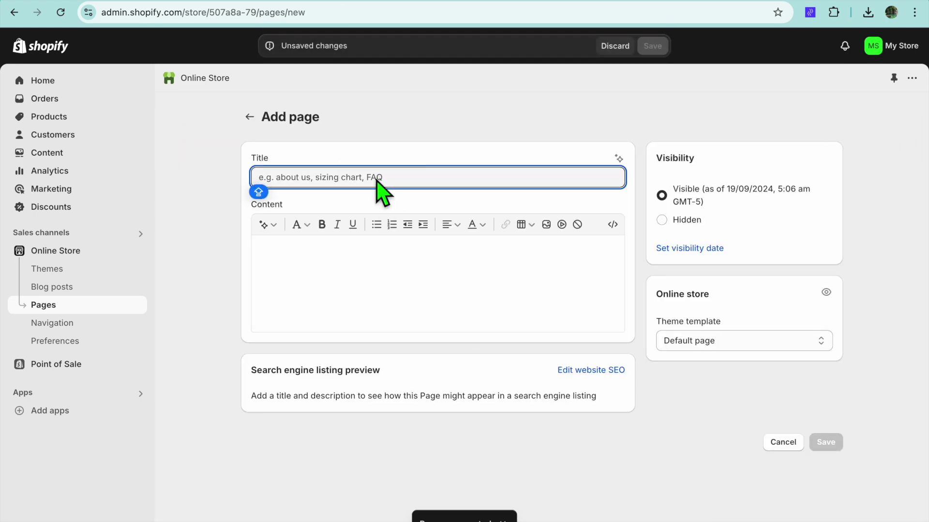
type("WOMEN SNEAKER")
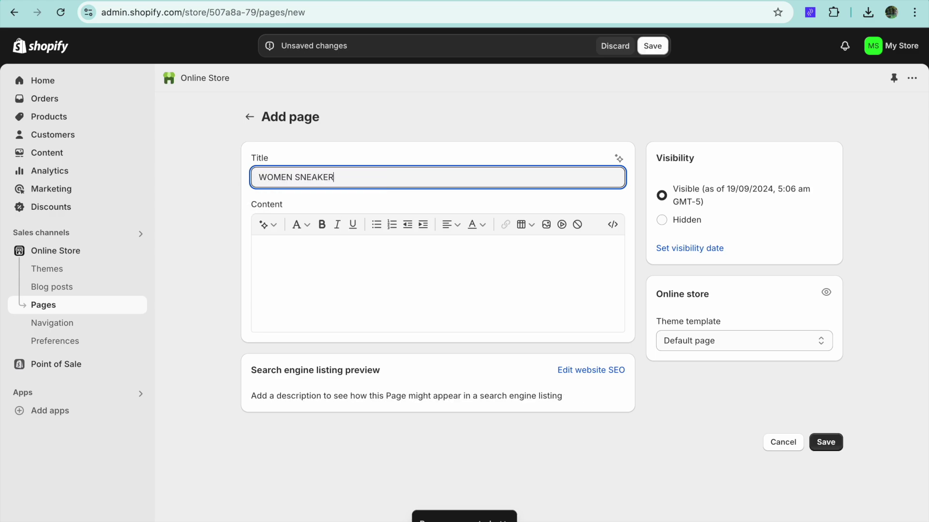
left_click(716, 341)
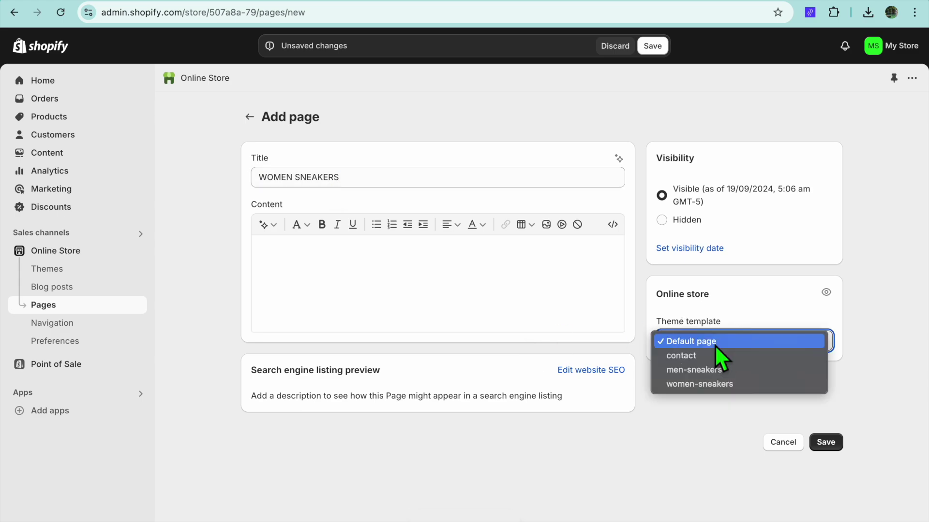
left_click(745, 389)
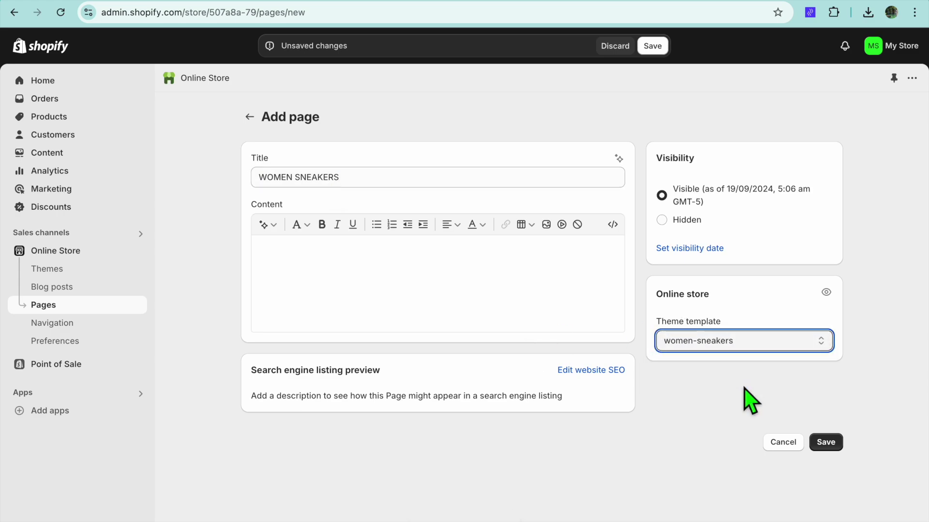
left_click(826, 443)
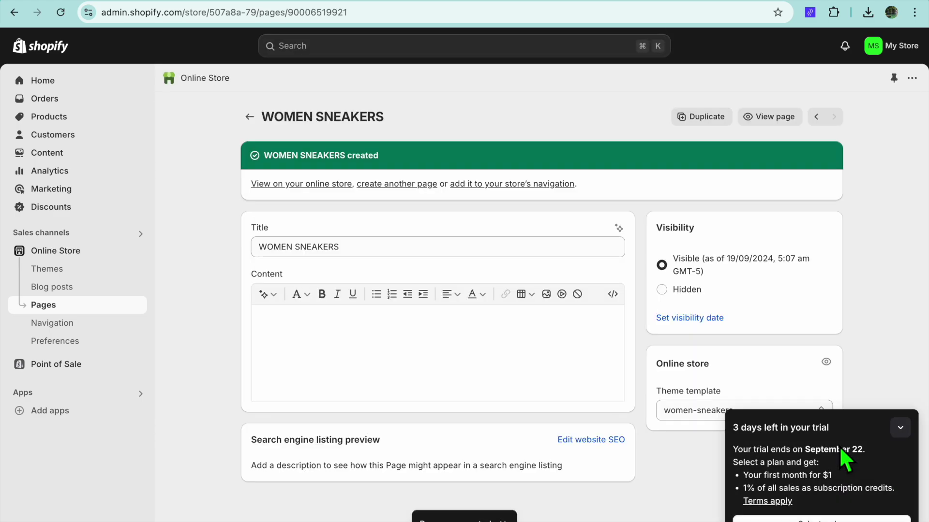
left_click(249, 117)
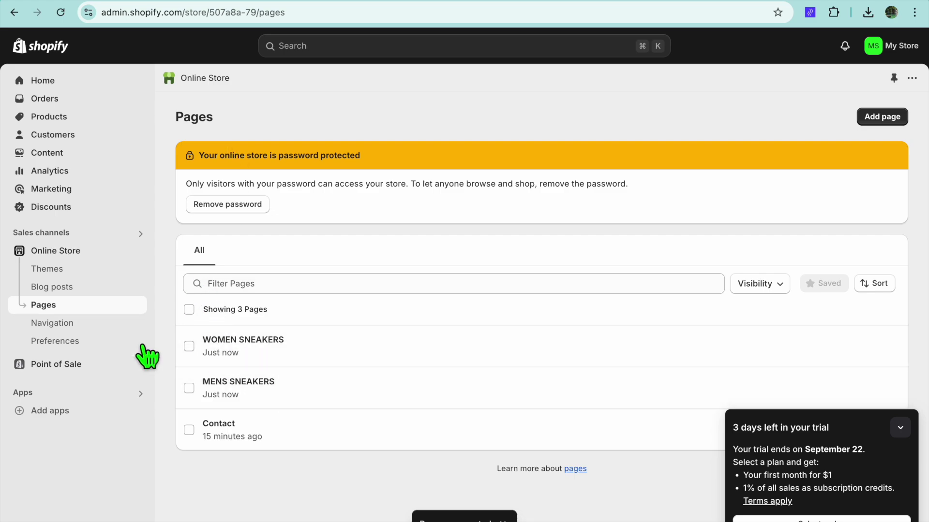
left_click(75, 334)
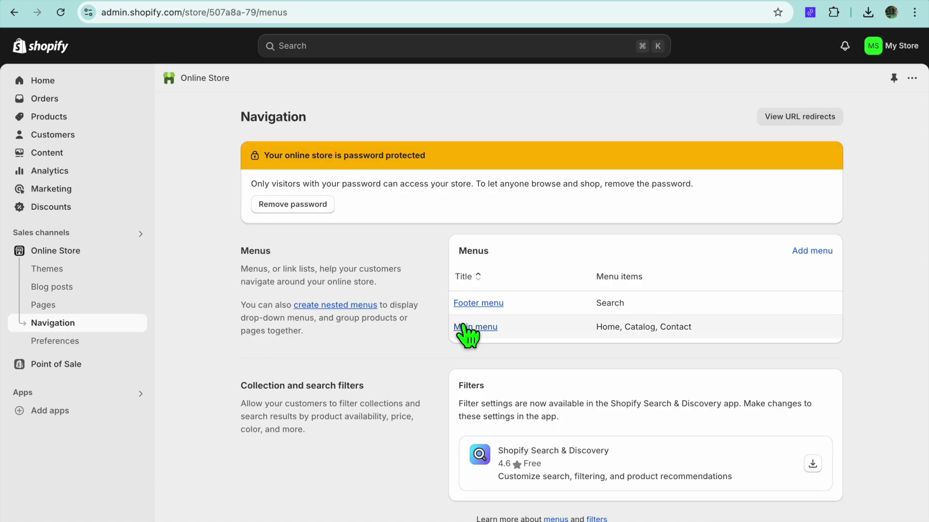
- Add a MEN SNEAKERS main-menu item linked to the MENS SNEAKERS page, right after Home
left_click(485, 328)
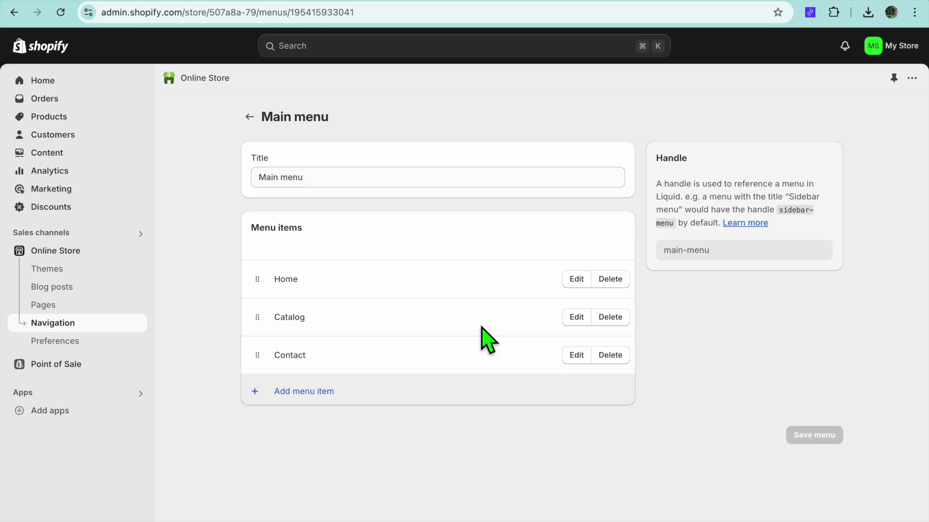
left_click(317, 401)
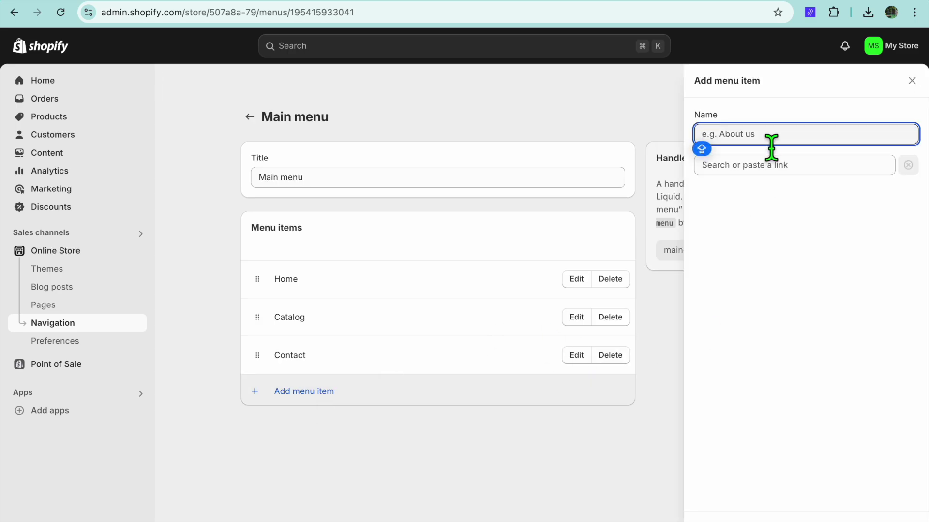
type("MEN SNEAKERS")
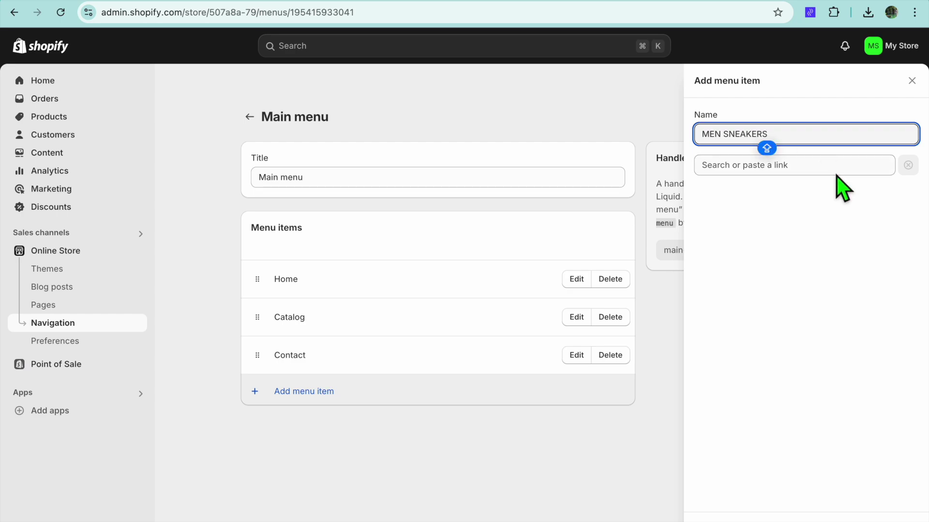
left_click(804, 170)
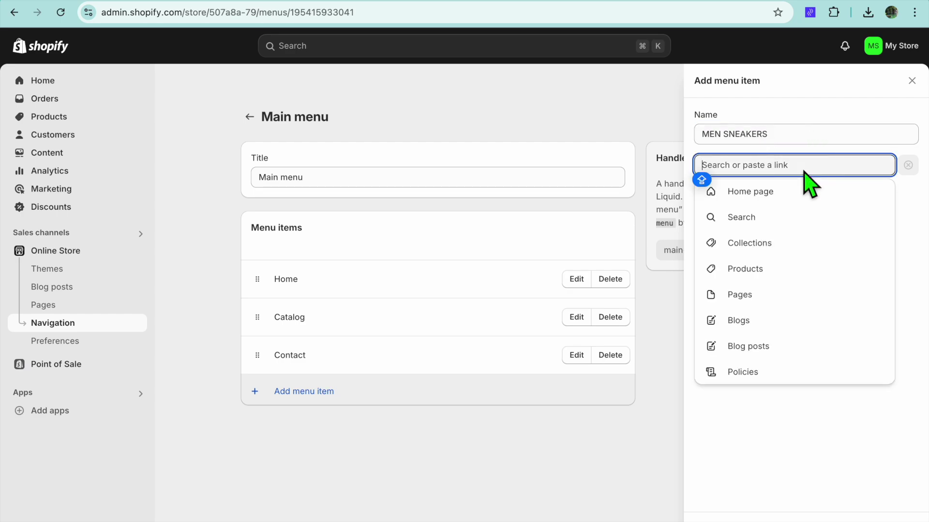
left_click(756, 294)
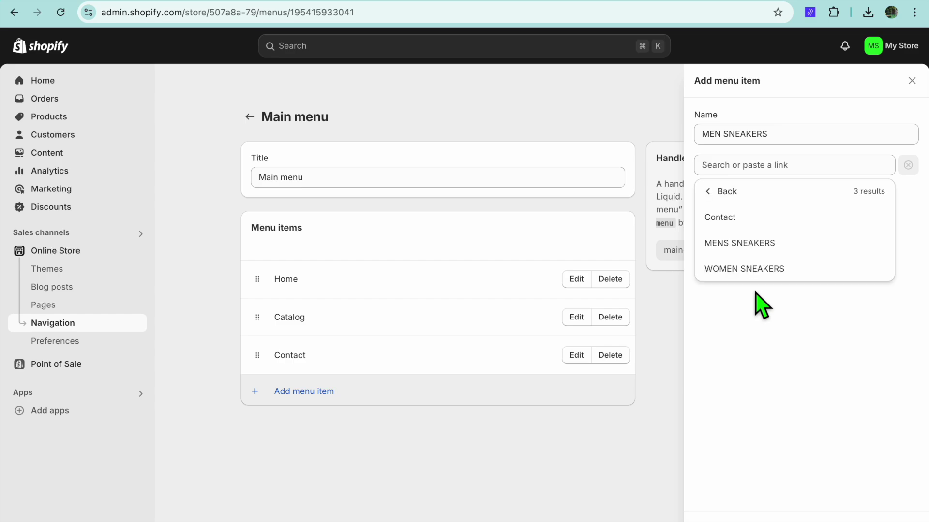
left_click(772, 243)
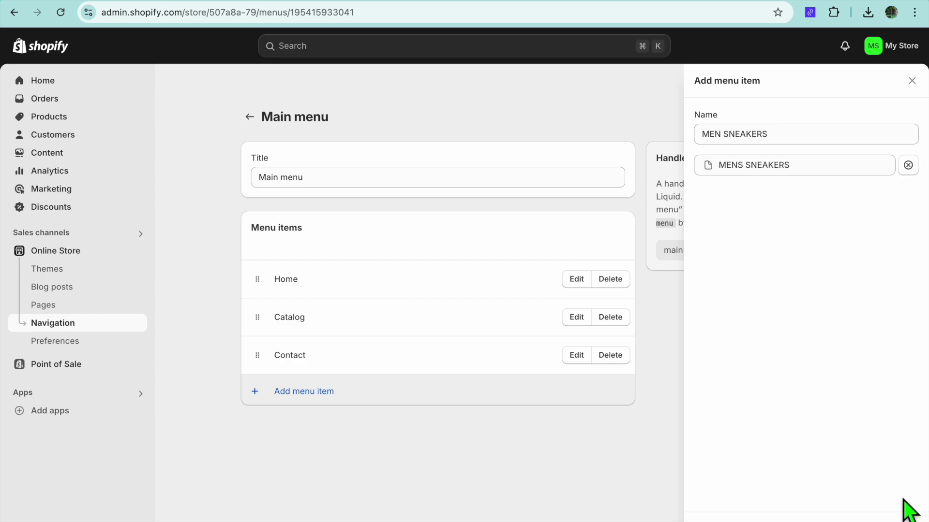
left_click(903, 517)
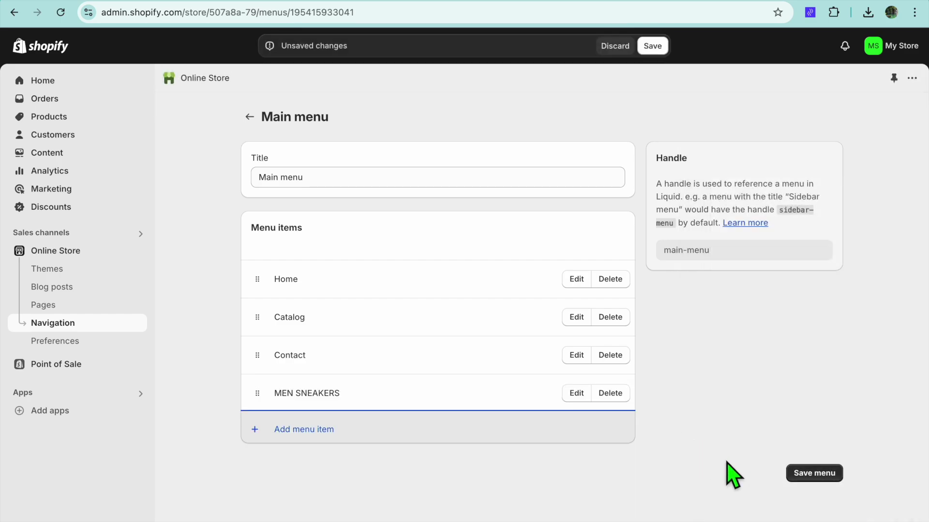
left_click_drag(258, 393, 265, 342)
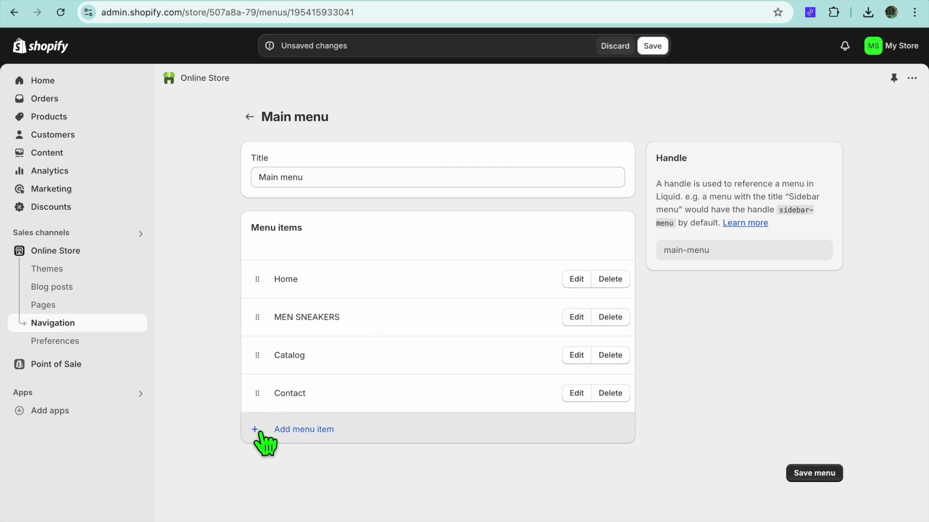
- Add a WOMEN SNEAKERS item to the main menu, linked to the WOMEN SNEAKERS page
left_click(291, 431)
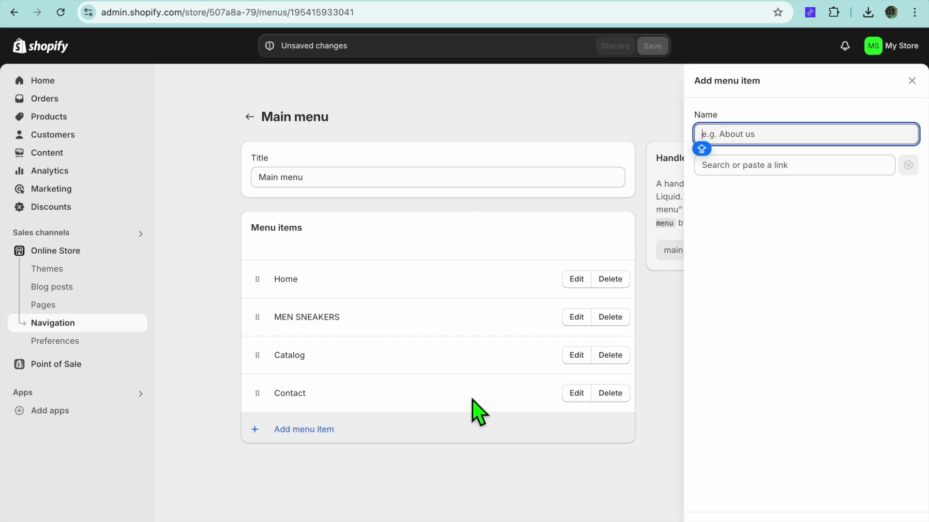
type("WOMEN SNEAKERS")
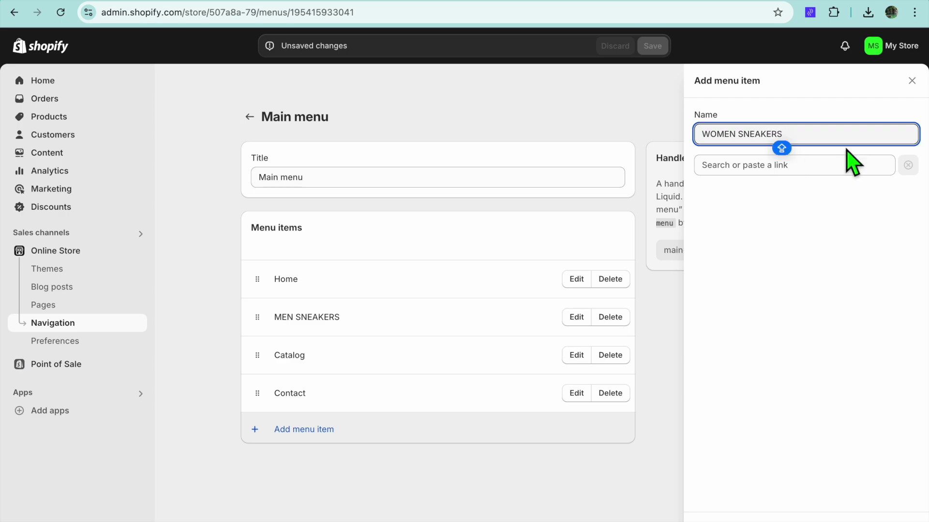
left_click(822, 170)
left_click(810, 300)
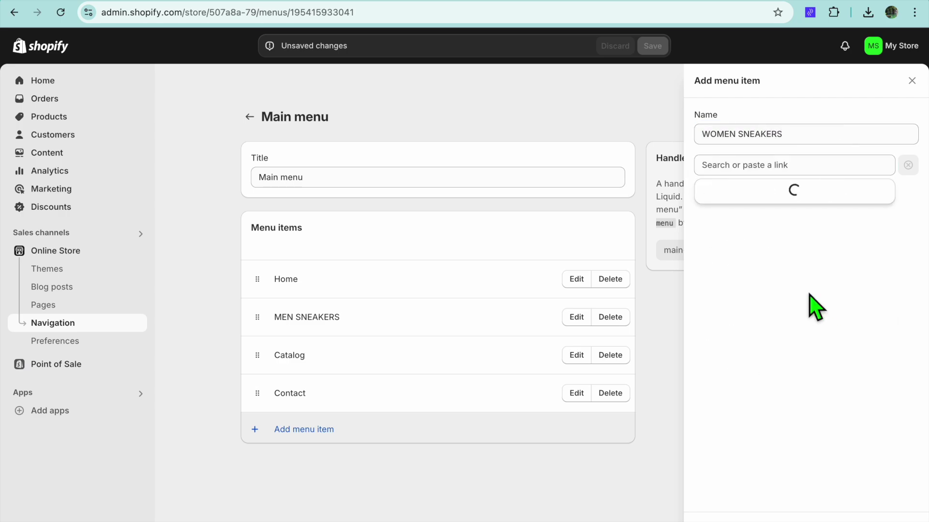
left_click(802, 271)
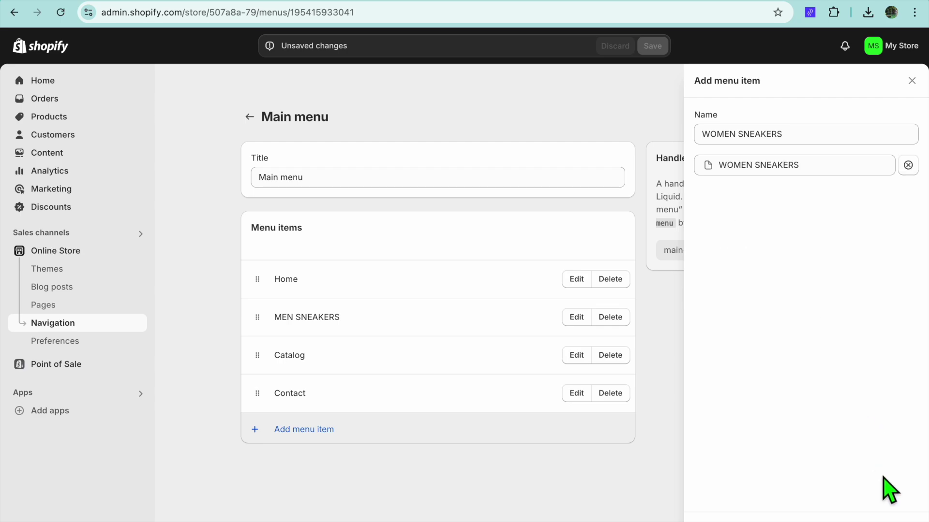
left_click(904, 519)
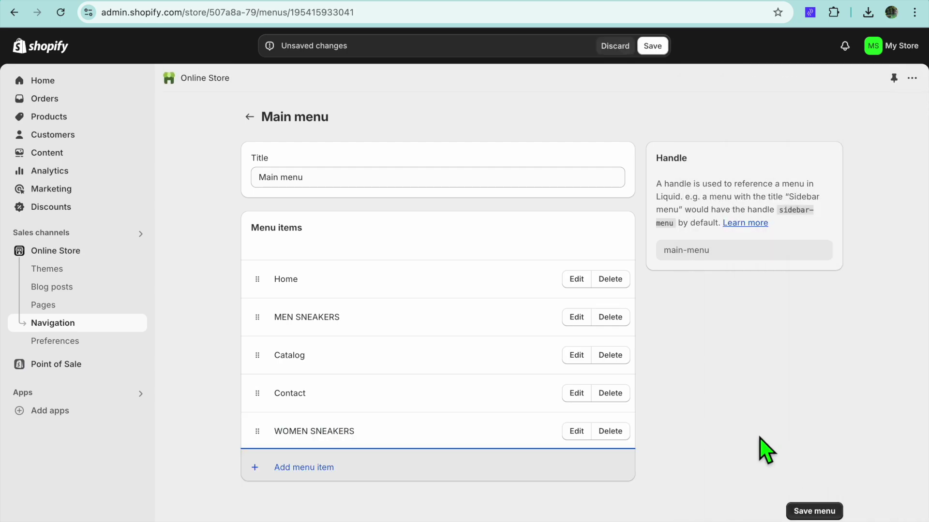
- Move WOMEN SNEAKERS right below MEN SNEAKERS, save the main menu, and view the live store
left_click_drag(257, 430, 259, 355)
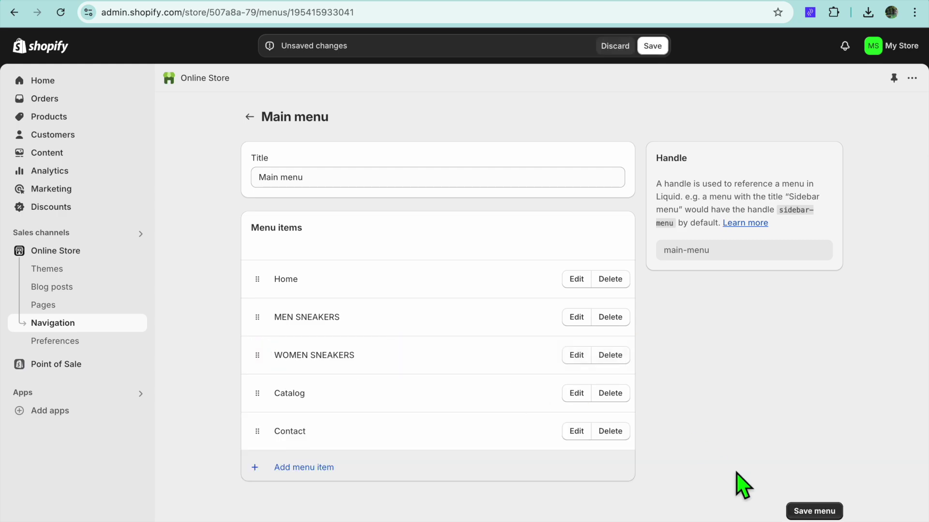
left_click(815, 512)
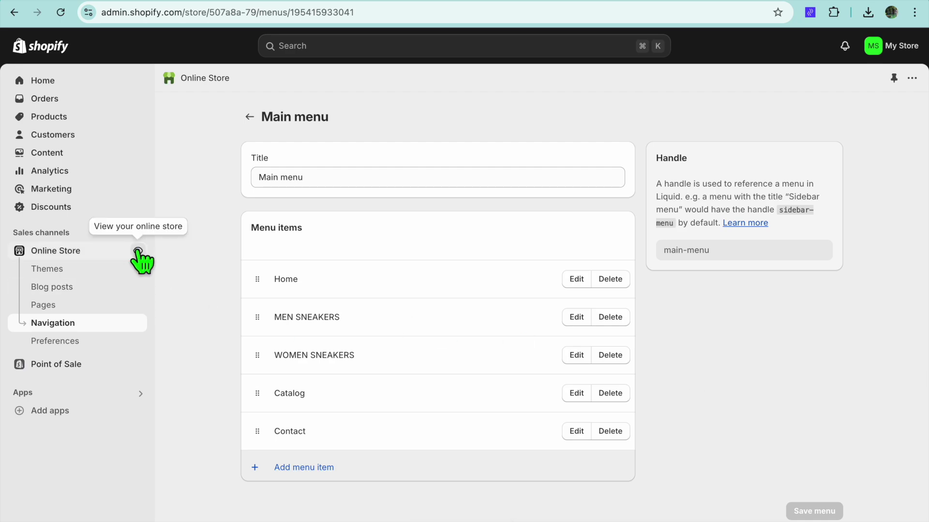
left_click(137, 251)
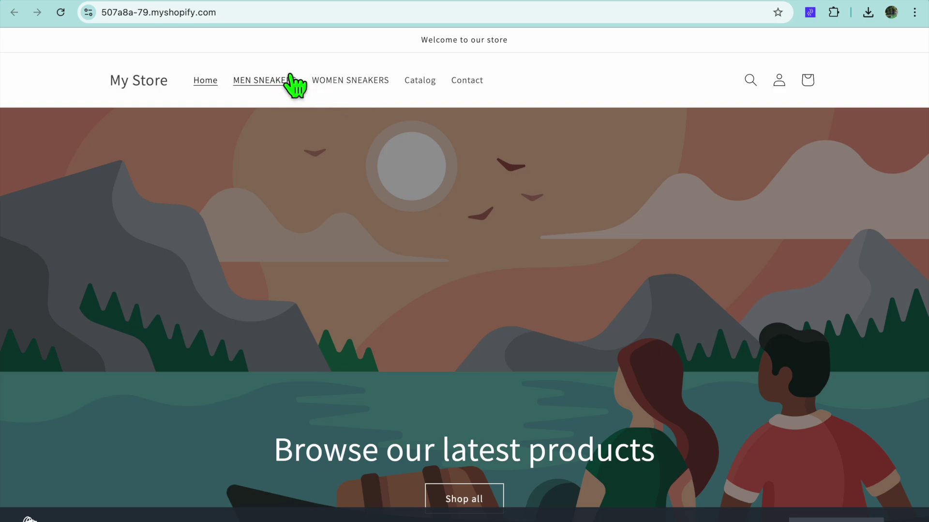
- Check the MEN SNEAKERS page, then browse the WOMEN SNEAKERS page's two-product collection
left_click(269, 86)
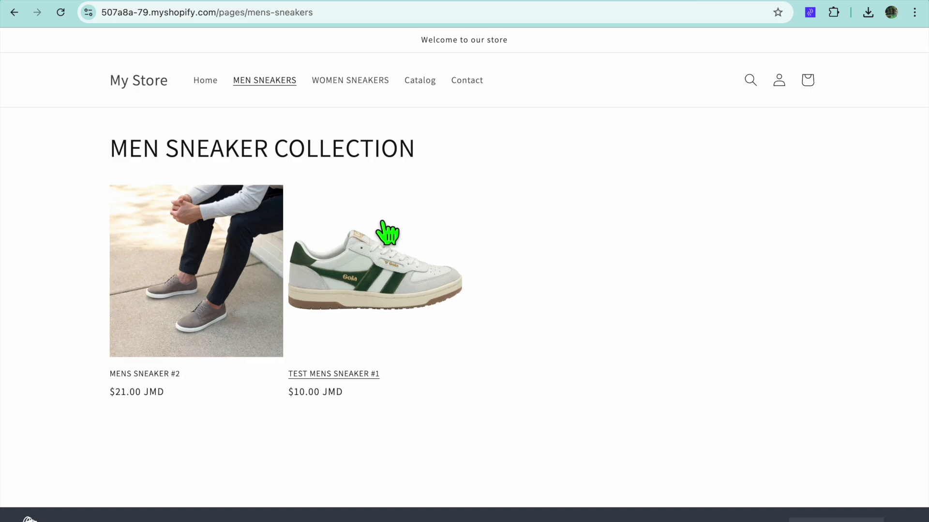
left_click(359, 83)
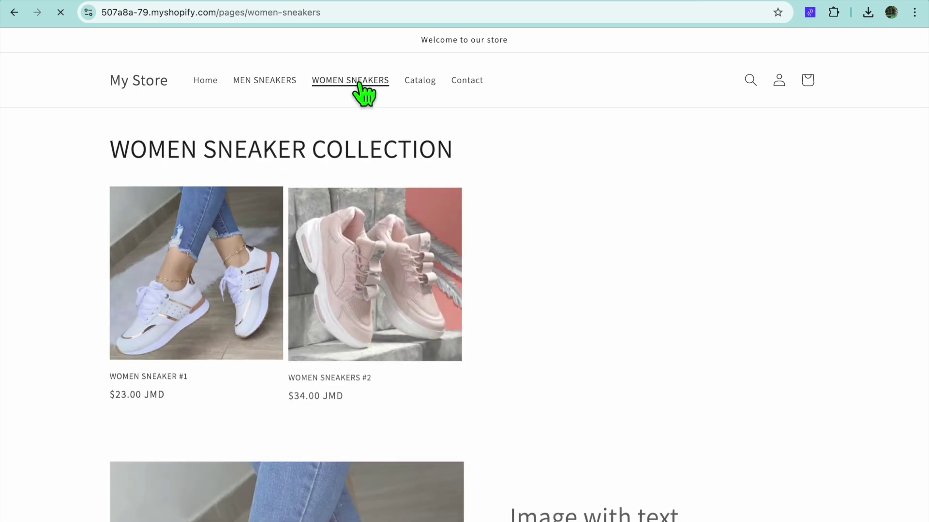
scroll(304, 264, "down", 9)
scroll(305, 263, "up", 9)
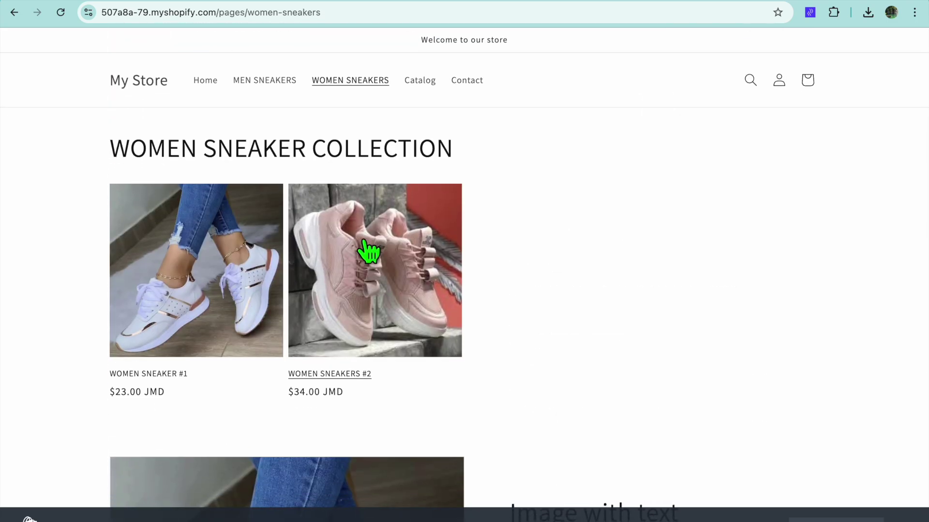
scroll(367, 250, "down", 5)
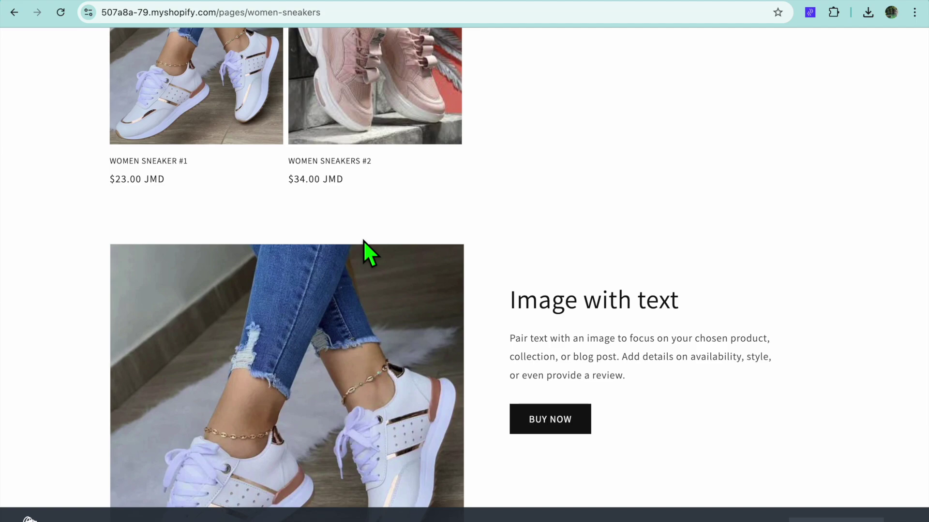
scroll(460, 270, "up", 3)
scroll(463, 273, "up", 3)
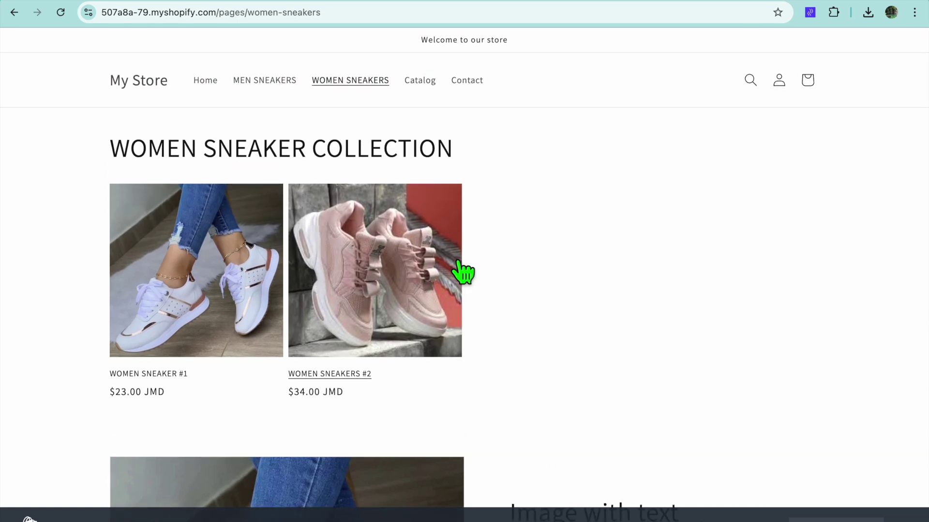